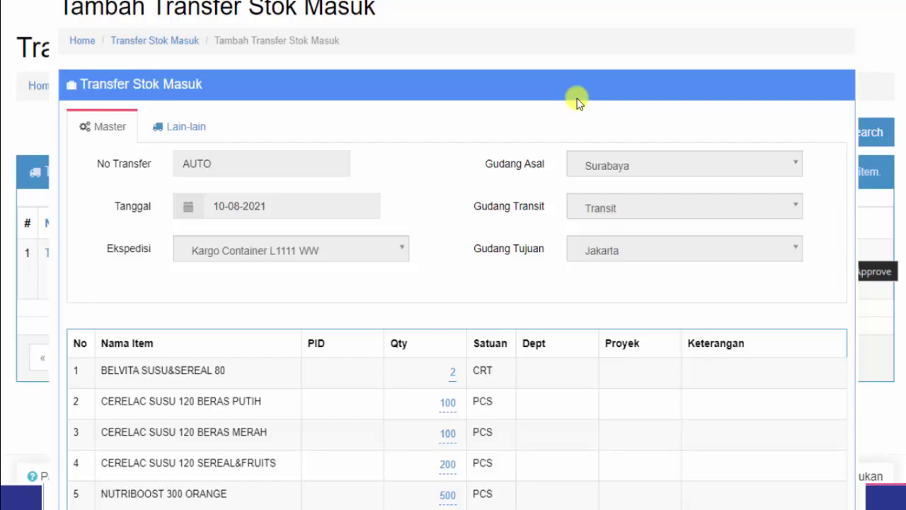
# Switch to Beecloud in the browser and check in the plugin store whether the Stock In Transit plugin is installed.
pyautogui.hotkey('alt', 'Tab')
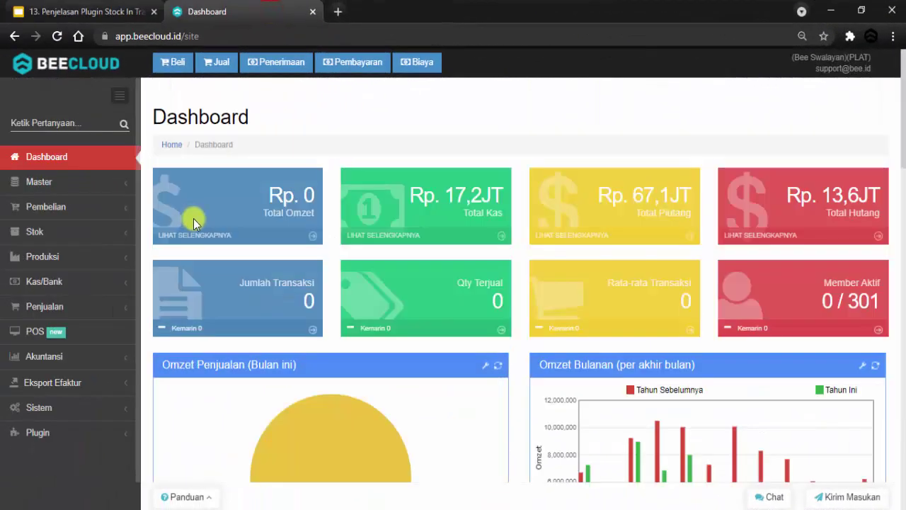
pyautogui.click(87, 425)
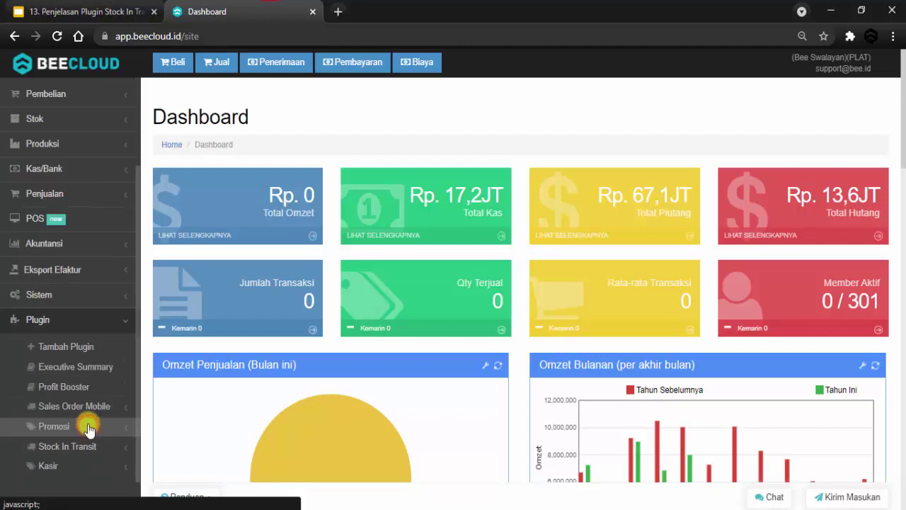
pyautogui.click(82, 352)
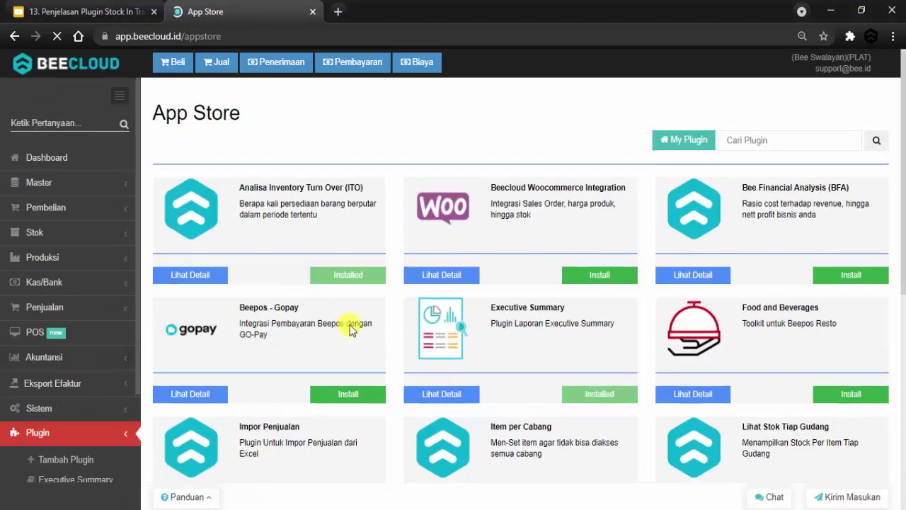
pyautogui.scroll(-5, 352, 330)
pyautogui.scroll(-1, 666, 360)
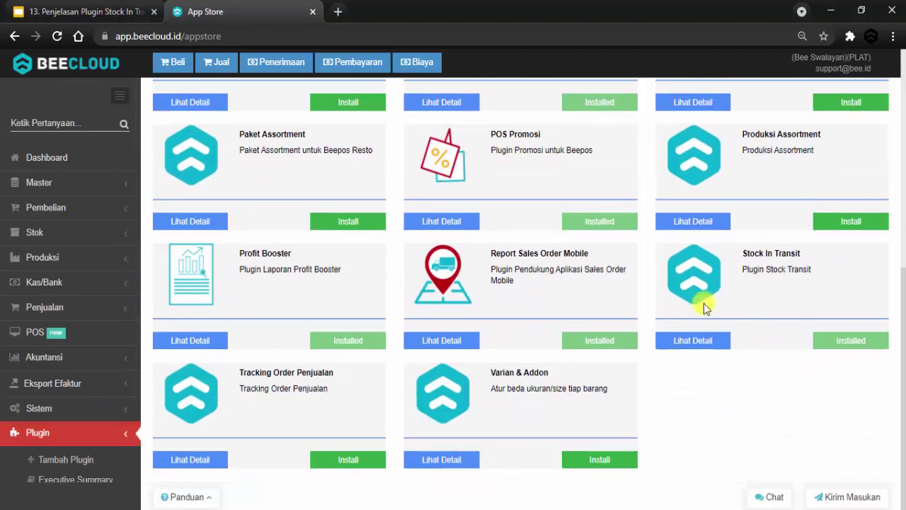
pyautogui.moveTo(811, 269); pyautogui.dragTo(743, 254)
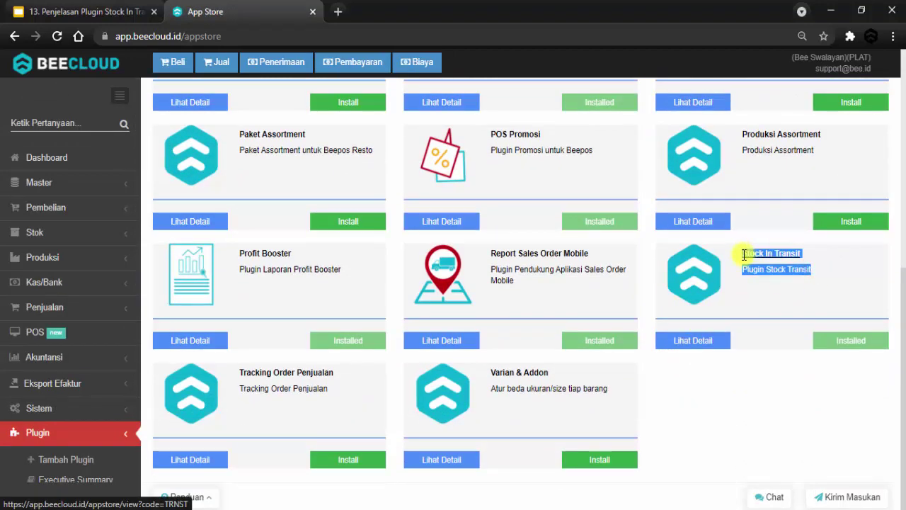
pyautogui.click(865, 342)
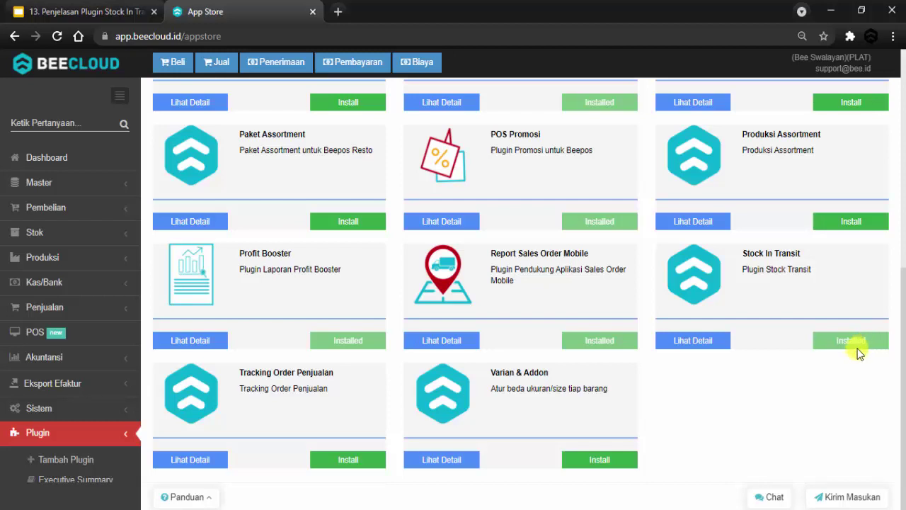
# Open the Ekspedisi list of the Stock In Transit plugin.
pyautogui.click(117, 440)
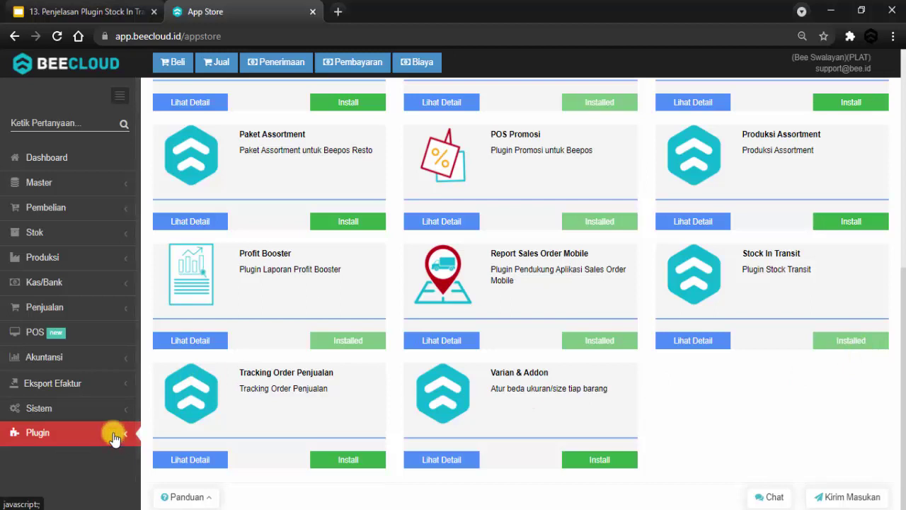
pyautogui.click(113, 436)
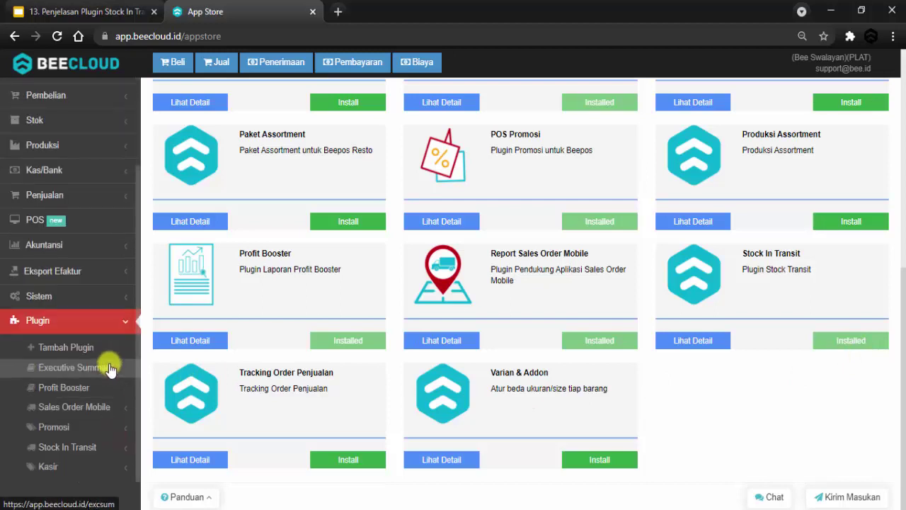
pyautogui.click(79, 446)
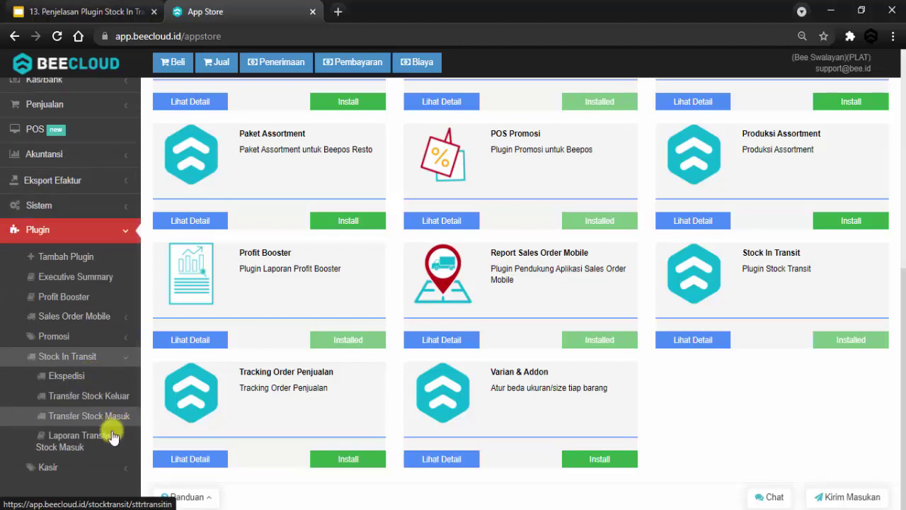
pyautogui.click(78, 381)
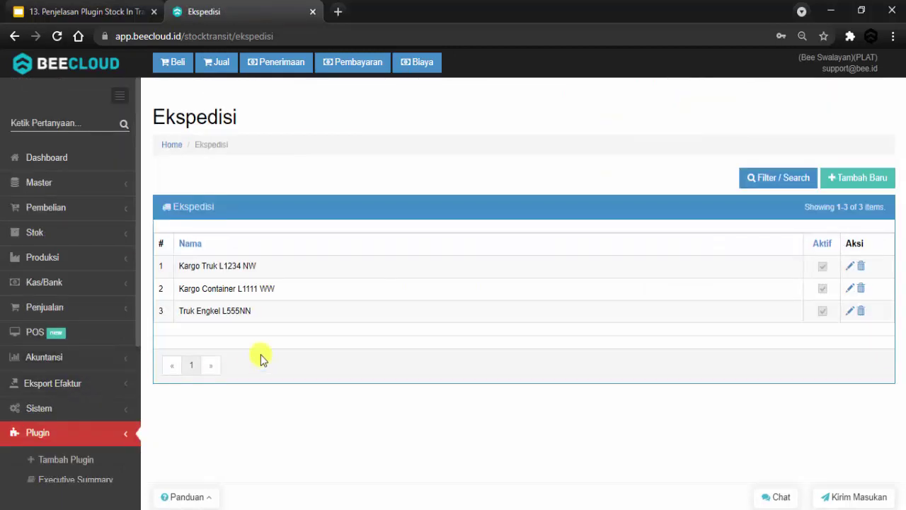
# Create and save a new active expedition named Pickup L555NW.
pyautogui.click(871, 180)
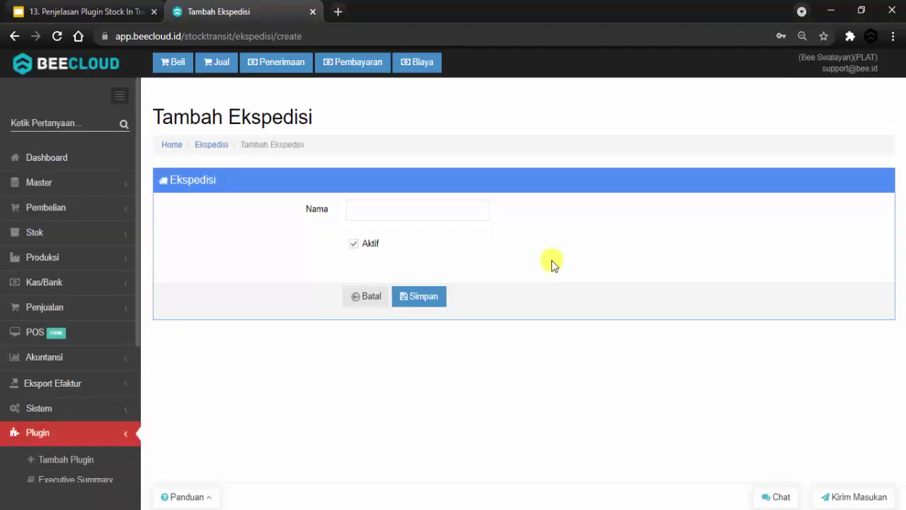
pyautogui.click(409, 213)
pyautogui.write('Pickyp')
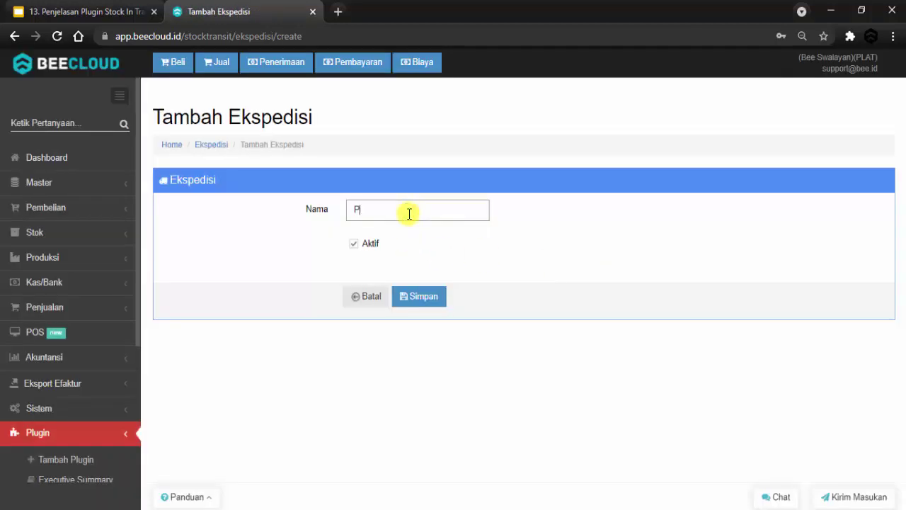
pyautogui.press('BackSpace')
pyautogui.press('BackSpace')
pyautogui.write('up')
pyautogui.write(' L555N')
pyautogui.write('H')
pyautogui.click(430, 300)
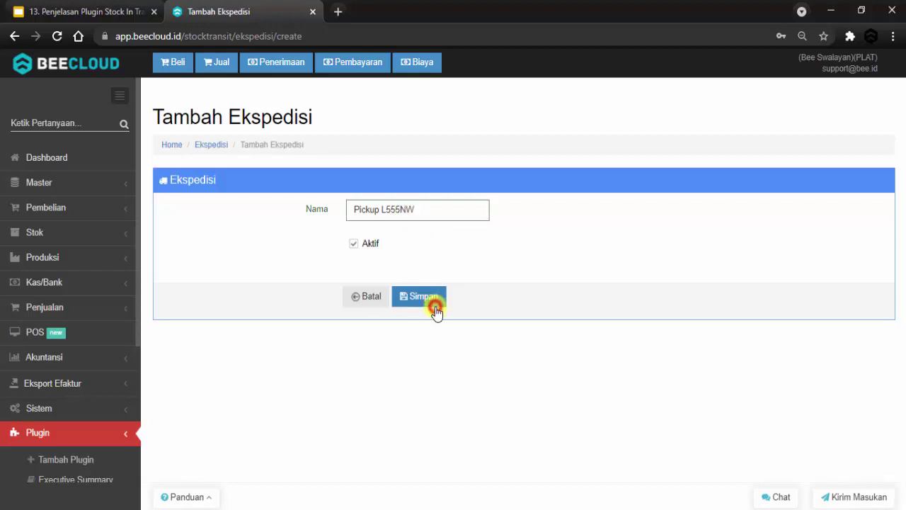
pyautogui.click(531, 207)
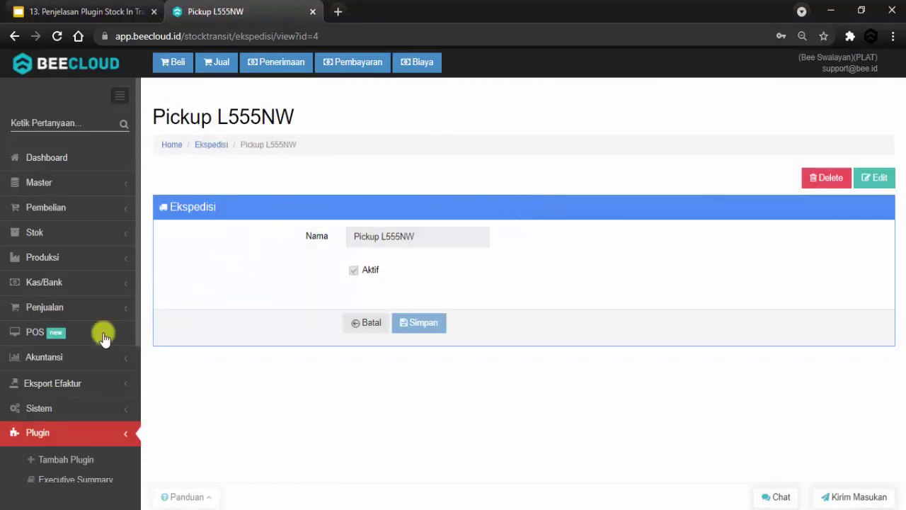
# Start a new Transfer Stock Keluar document in the Stock In Transit plugin.
pyautogui.scroll(-3, 80, 307)
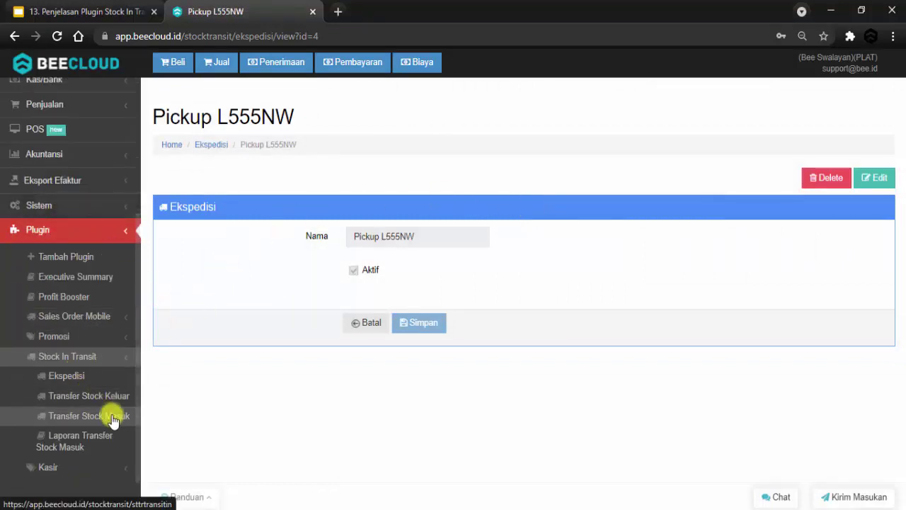
pyautogui.click(90, 397)
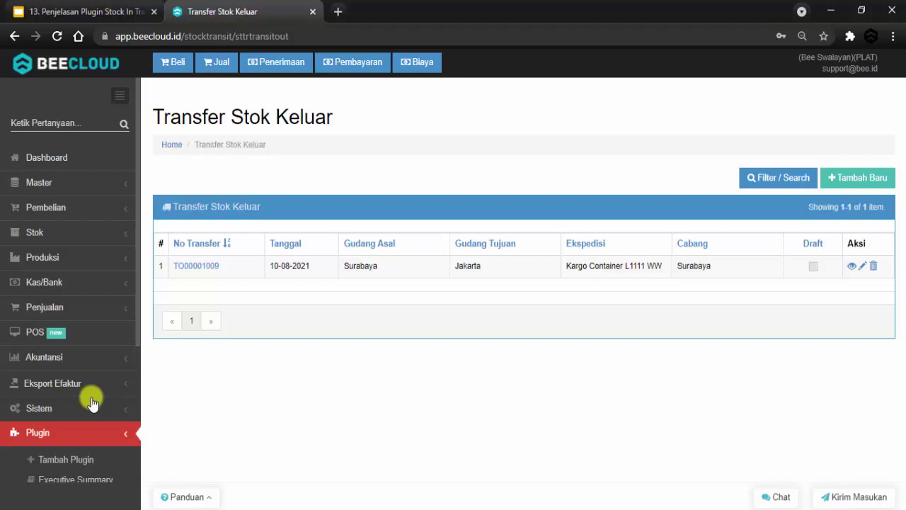
pyautogui.scroll(-2, 88, 400)
pyautogui.scroll(-2, 60, 350)
pyautogui.click(67, 396)
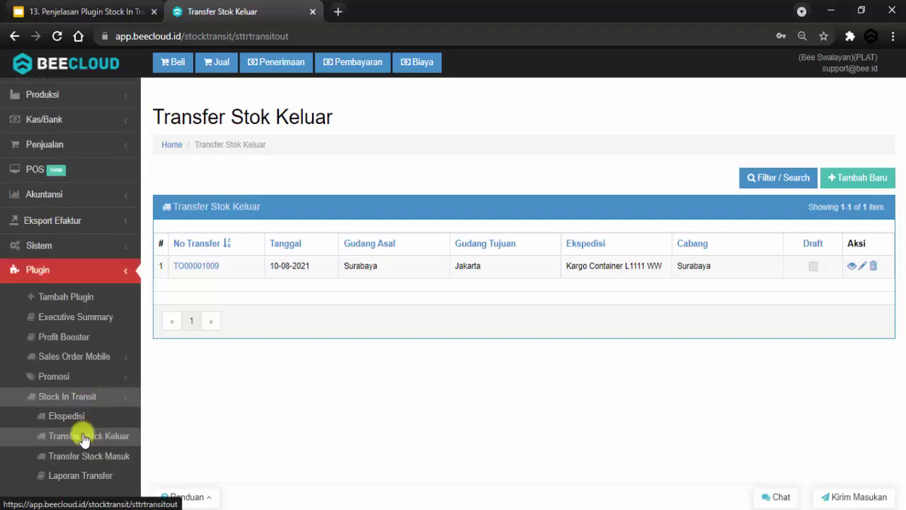
pyautogui.scroll(-1, 83, 439)
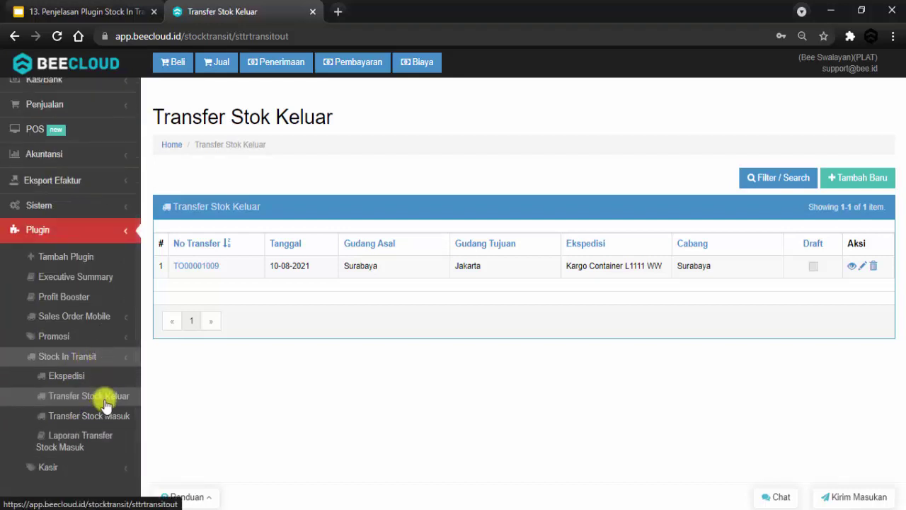
pyautogui.click(857, 177)
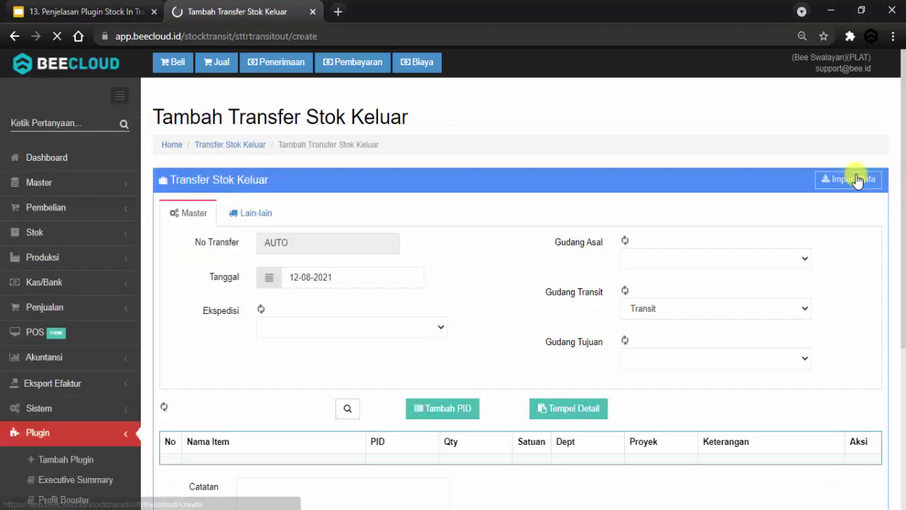
# Set the transfer's expedition to Kargo Container L1111 WW, its origin warehouse to Surabaya and its destination warehouse to Jakarta.
pyautogui.click(366, 315)
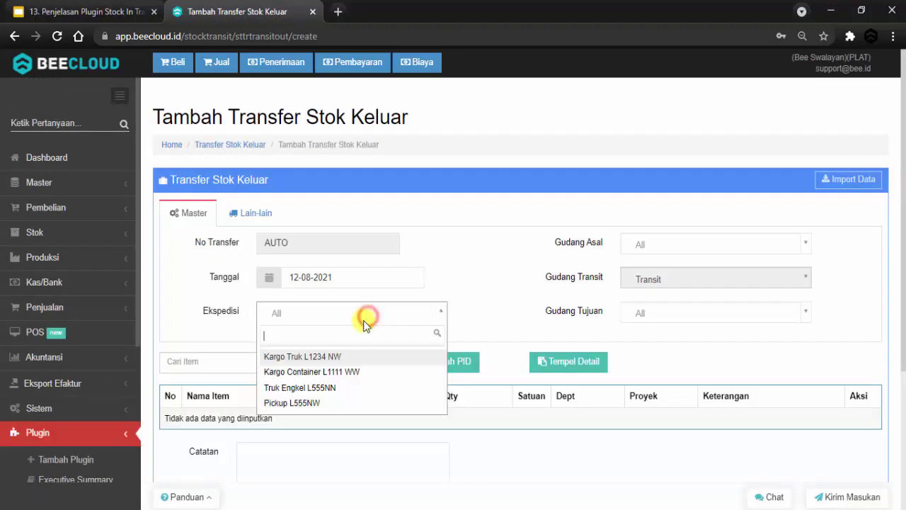
pyautogui.click(324, 375)
pyautogui.click(722, 243)
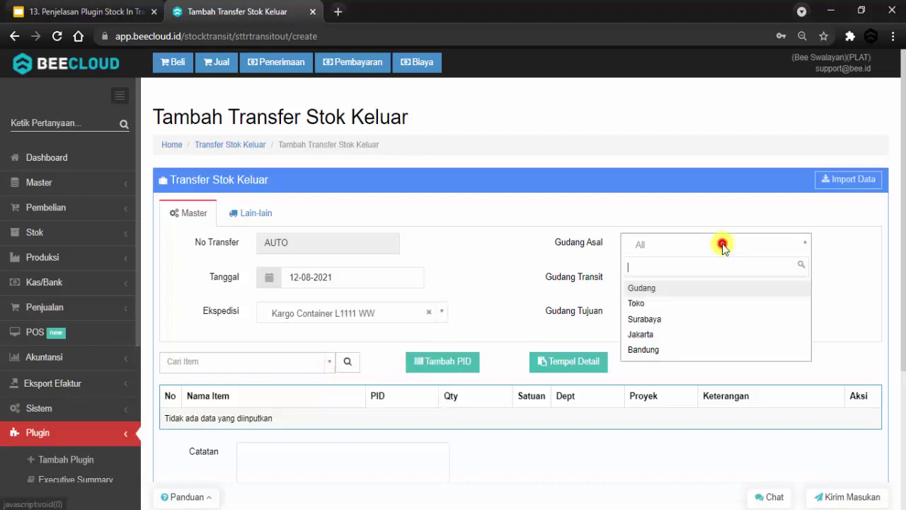
pyautogui.click(645, 320)
pyautogui.click(643, 314)
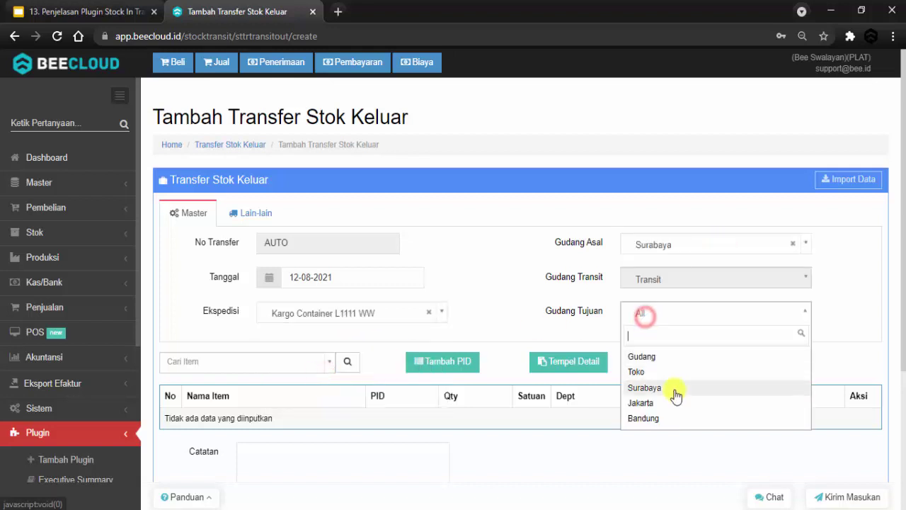
pyautogui.click(663, 404)
# Add the items: three Bebelac products at 50, 50 and 150 PCS, two Cerelac products at 60 and 70, and N/JELL pudding choco at 80.
pyautogui.scroll(-3, 469, 392)
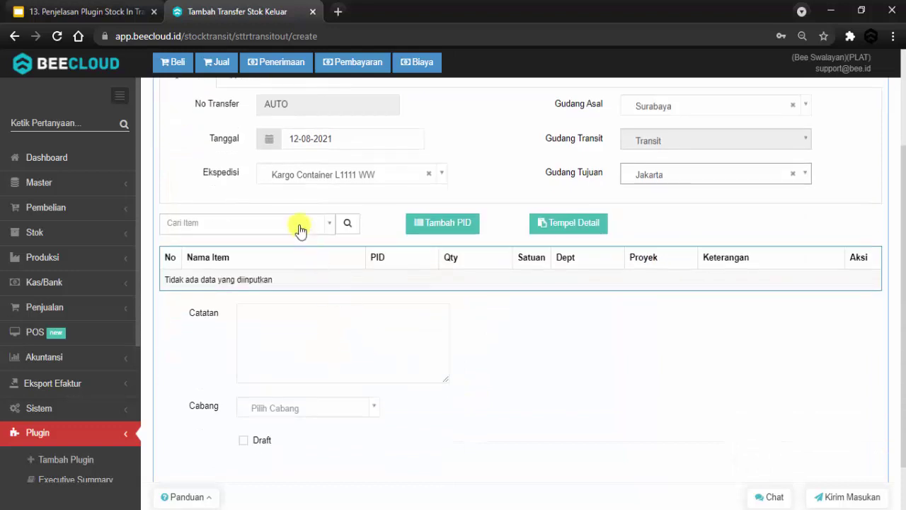
pyautogui.click(300, 226)
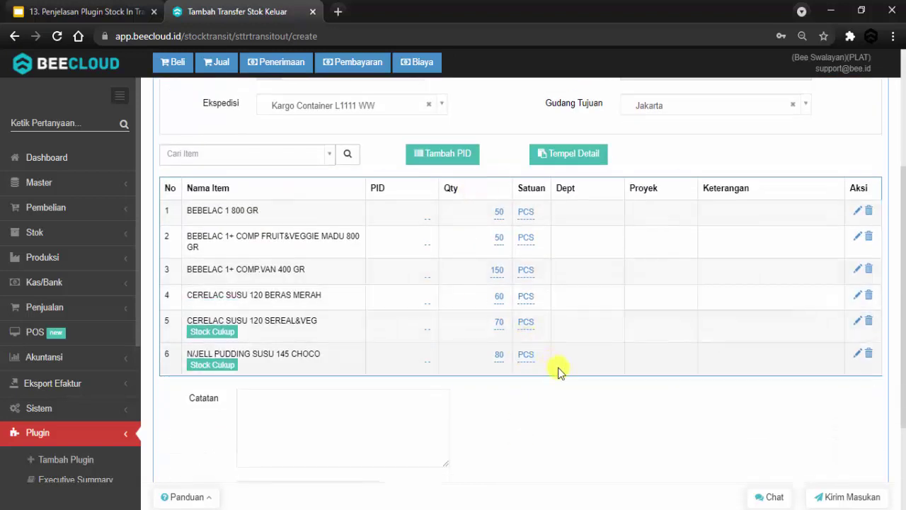
pyautogui.scroll(-2, 573, 407)
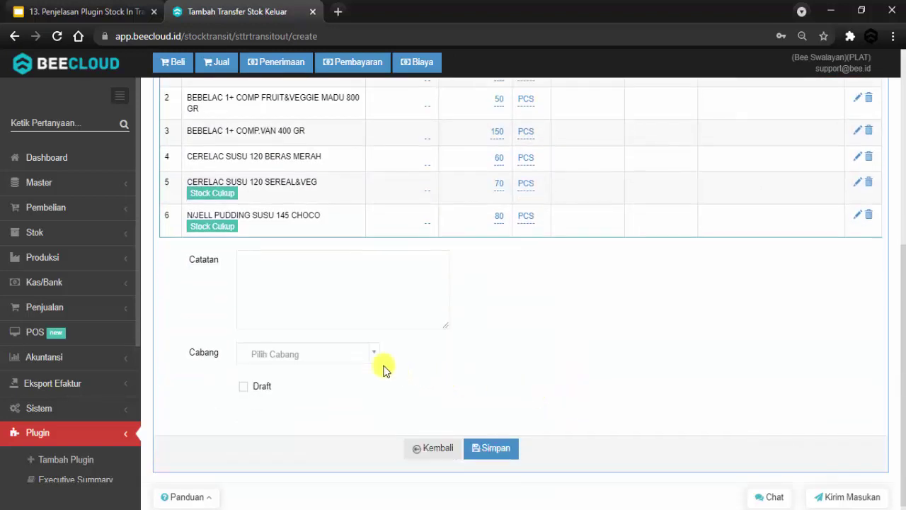
# Set the outgoing transfer's branch to Surabaya and save the document.
pyautogui.click(344, 350)
pyautogui.click(607, 356)
pyautogui.scroll(5, 607, 356)
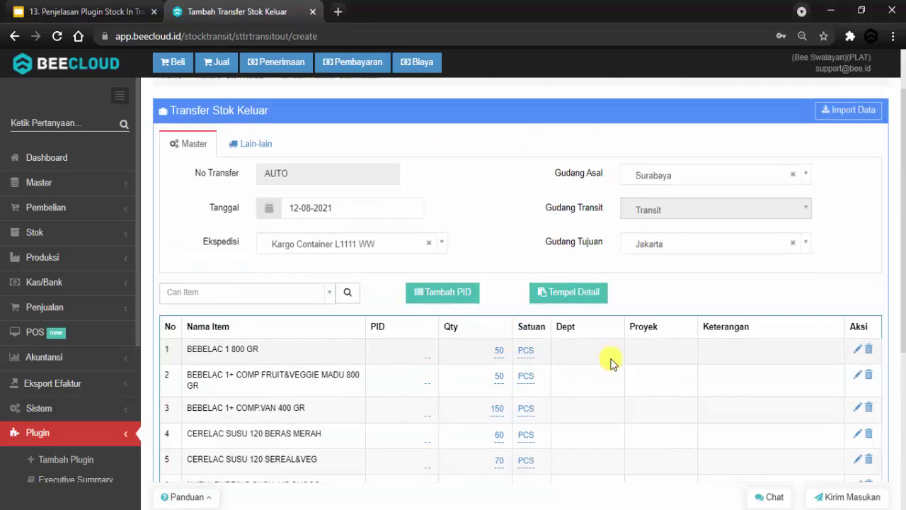
pyautogui.scroll(-3, 610, 359)
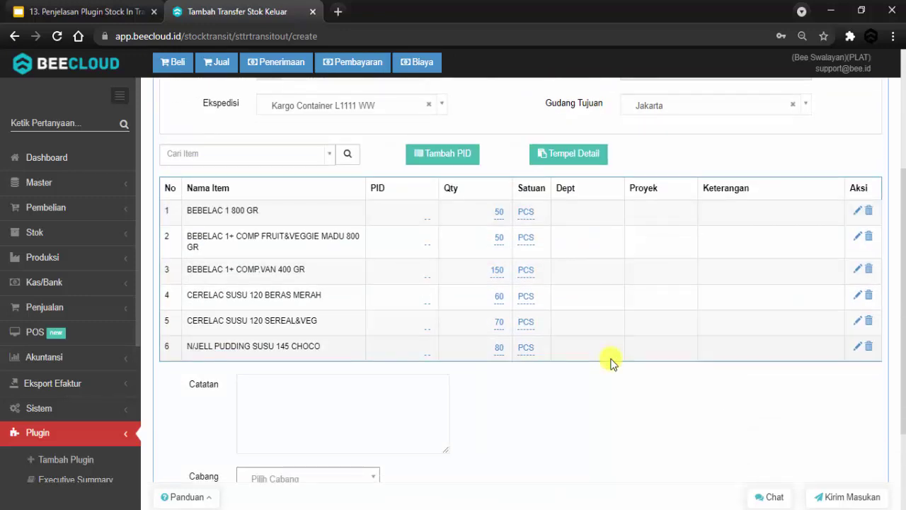
pyautogui.scroll(-2, 602, 375)
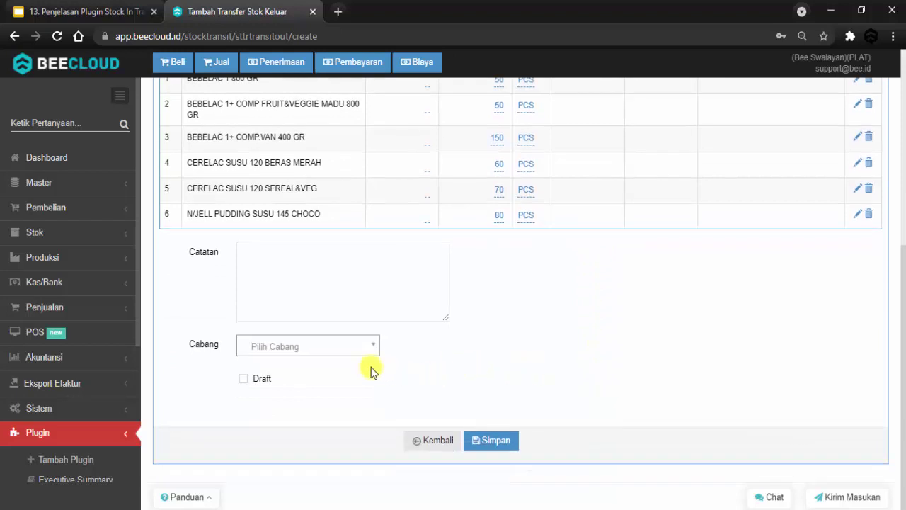
pyautogui.click(341, 350)
pyautogui.click(293, 390)
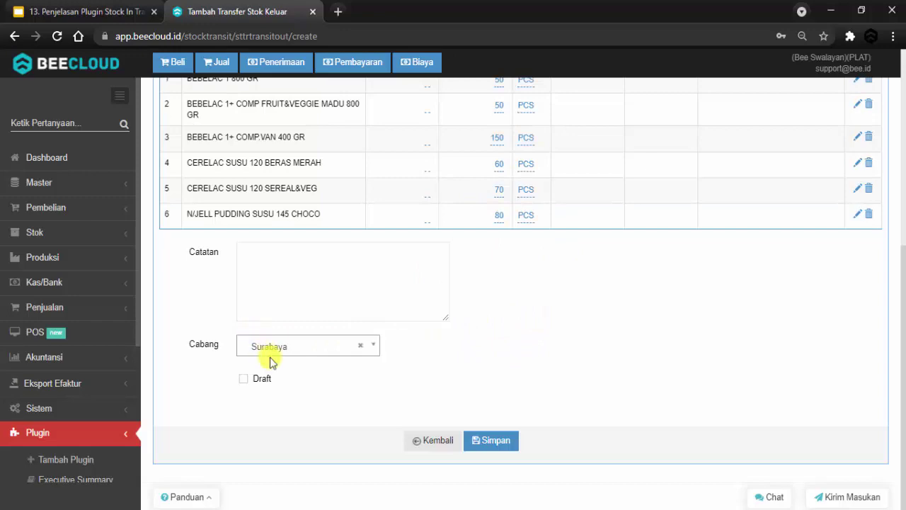
pyautogui.scroll(3, 585, 357)
pyautogui.scroll(-3, 588, 359)
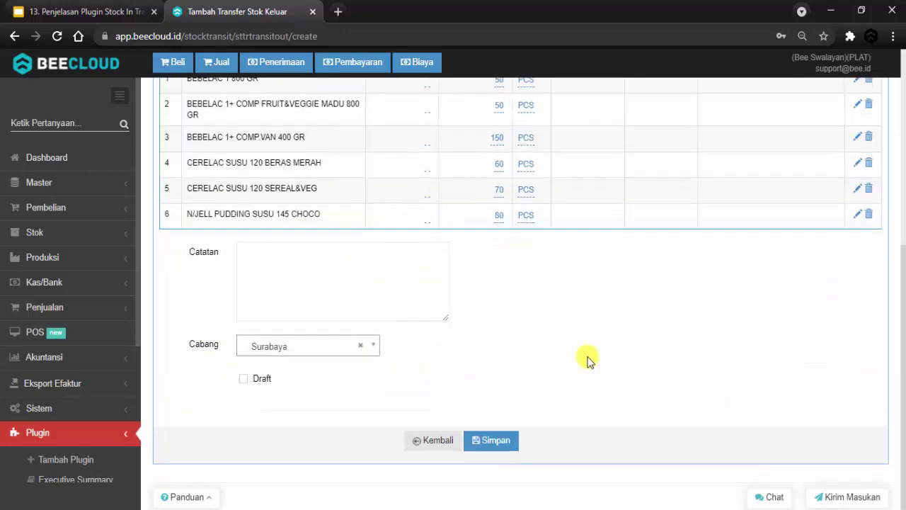
pyautogui.click(509, 445)
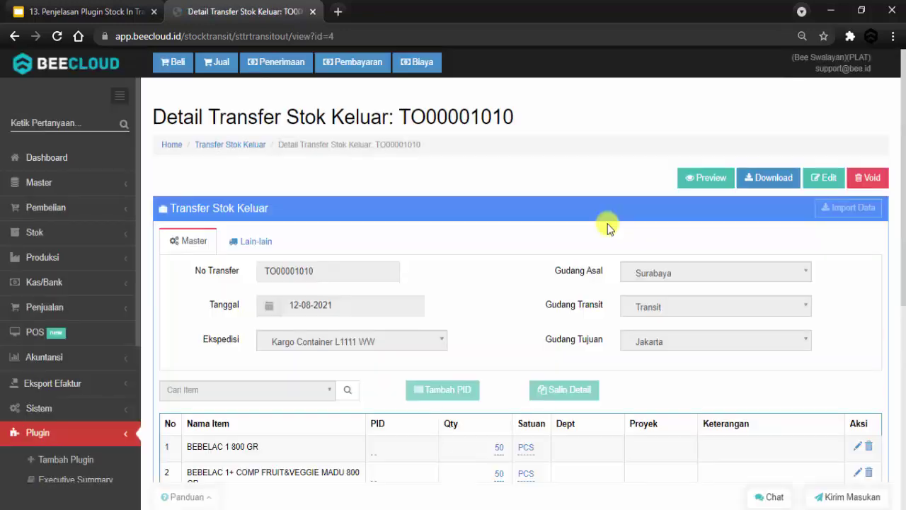
# Review the saved outgoing transfer, then preview its printable Transit Stock document enlarged to 125%.
pyautogui.scroll(-1, 608, 226)
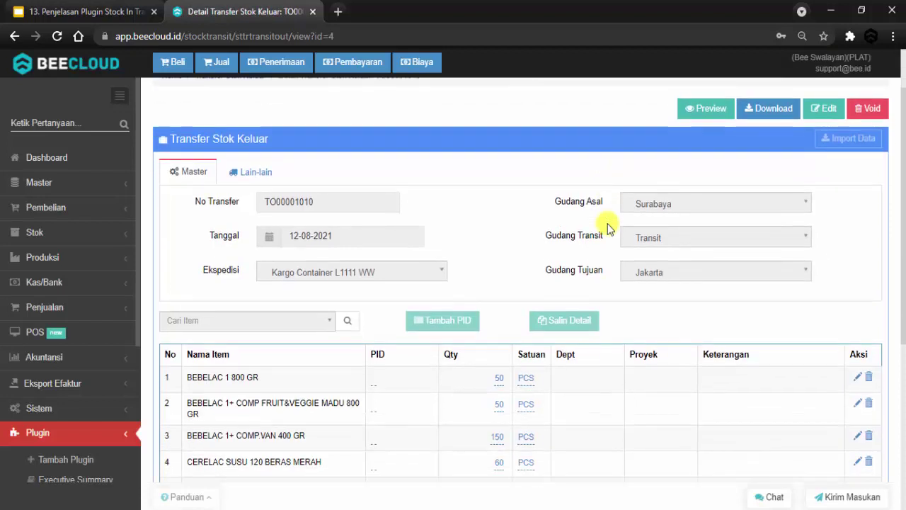
pyautogui.scroll(1, 613, 205)
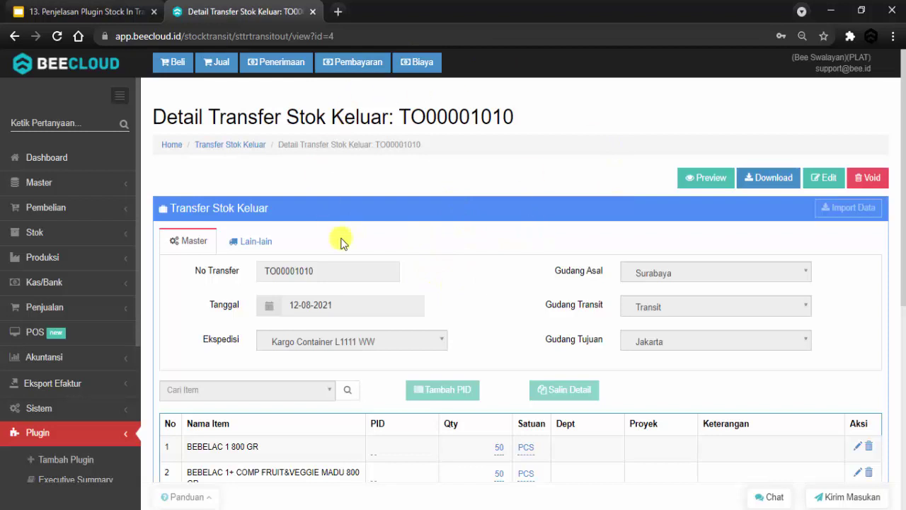
pyautogui.click(712, 184)
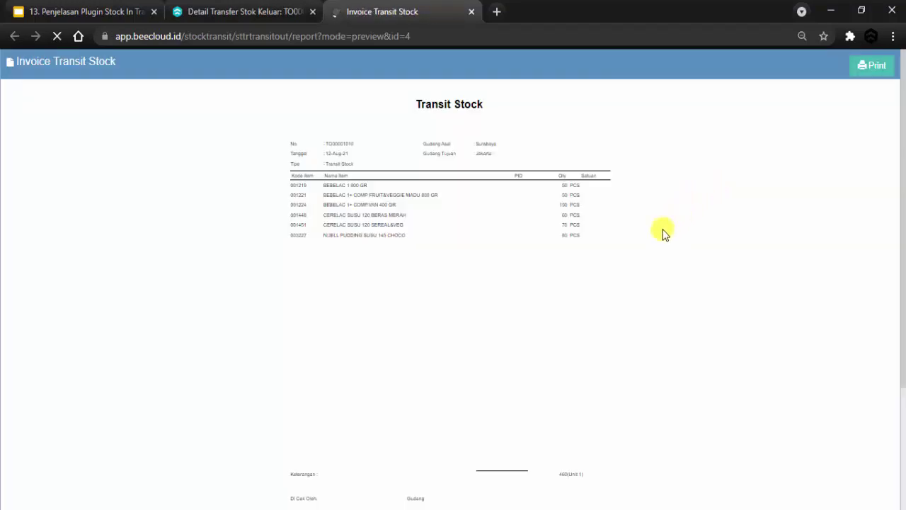
pyautogui.hotkey('ctrl', '+')
pyautogui.hotkey('ctrl', '+')
pyautogui.hotkey('ctrl', '+')
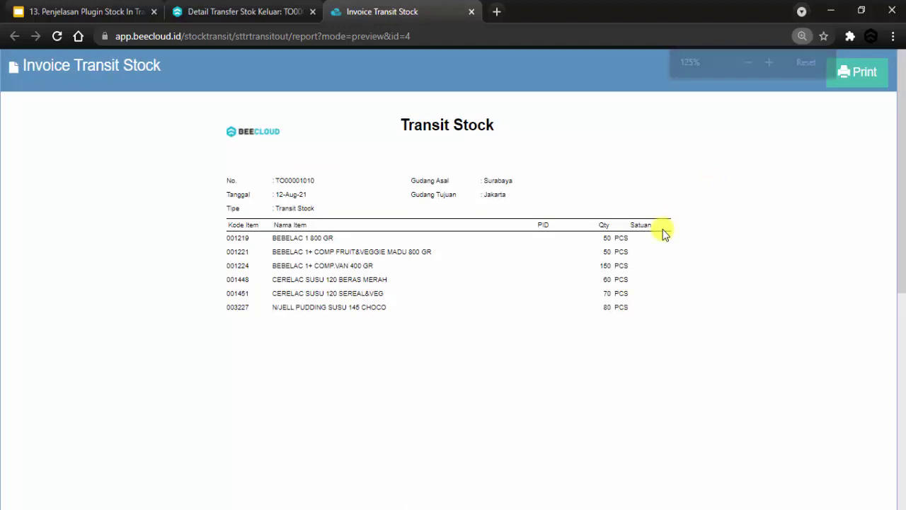
# Read through the previewed Transit Stock document, close it and return the page zoom to 90%.
pyautogui.scroll(-5, 664, 234)
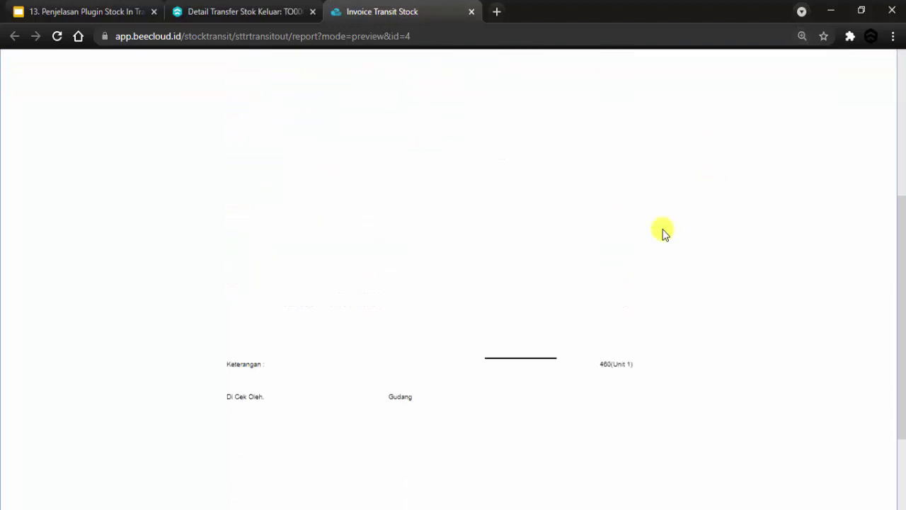
pyautogui.scroll(5, 663, 232)
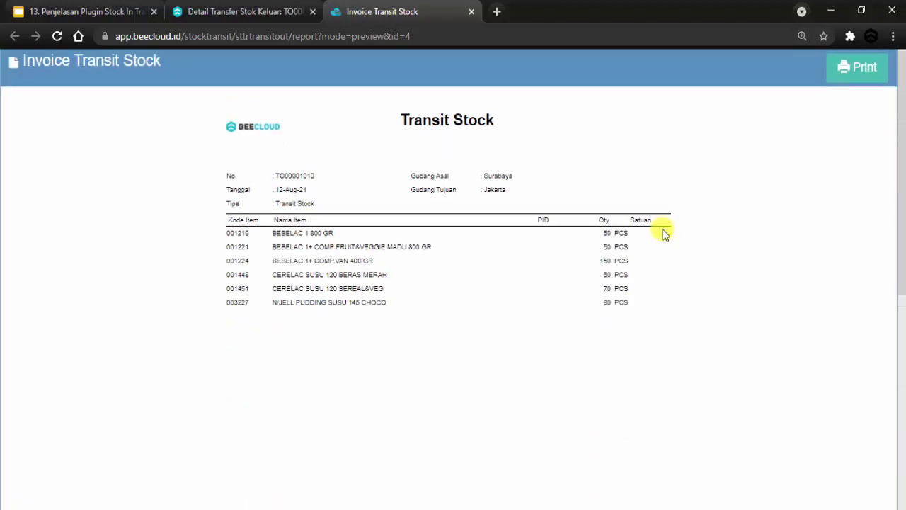
pyautogui.click(471, 12)
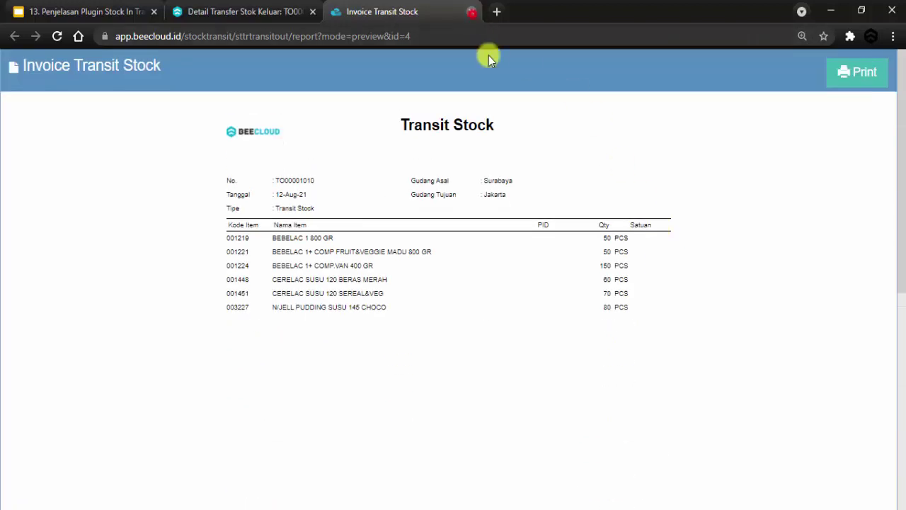
pyautogui.hotkey('ctrl', '-')
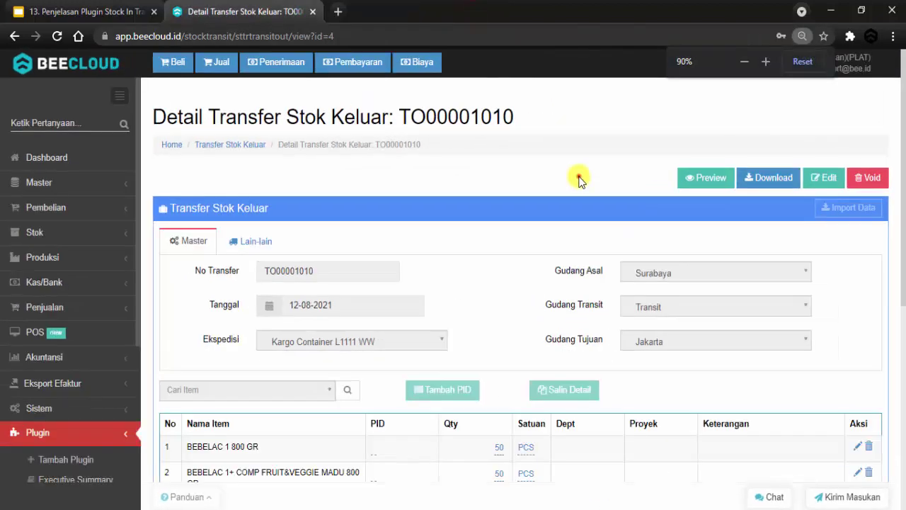
pyautogui.click(578, 178)
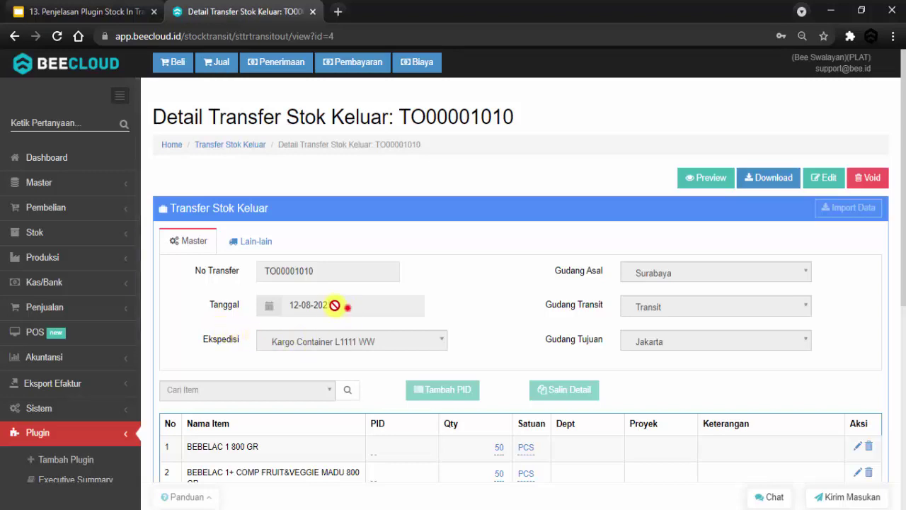
# Start an incoming stock transfer from the Surabaya-to-Jakarta outgoing transfer dated 12-08-2021 in the Stock In Transit plugin.
pyautogui.moveTo(347, 306); pyautogui.dragTo(289, 306)
pyautogui.scroll(-1, 170, 290)
pyautogui.click(170, 290)
pyautogui.scroll(-3, 170, 287)
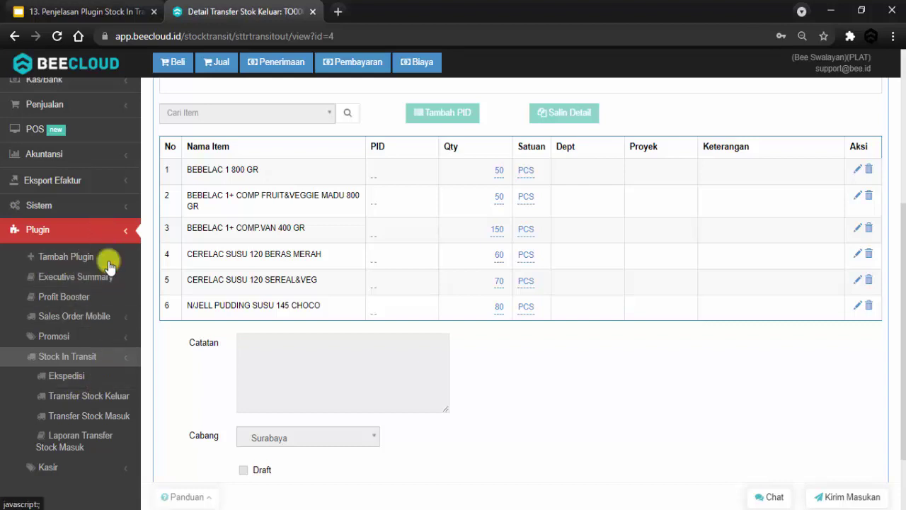
pyautogui.click(112, 417)
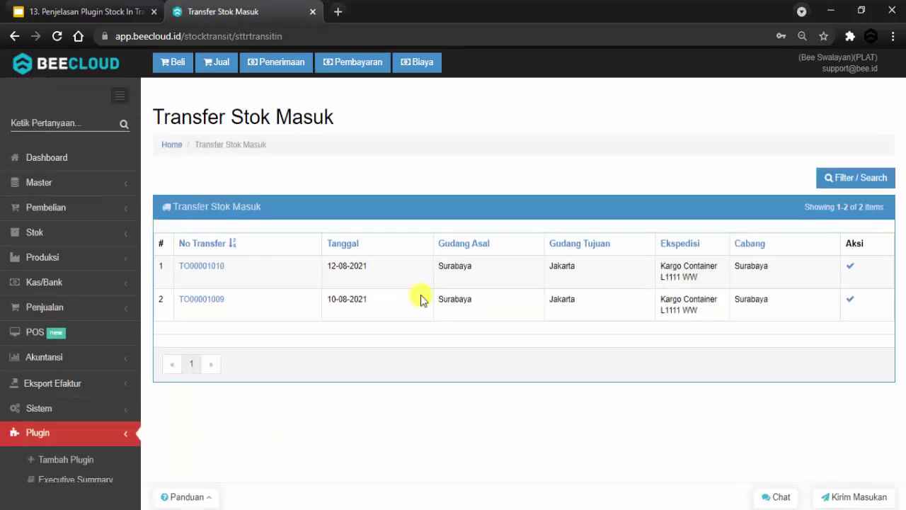
pyautogui.click(373, 271)
pyautogui.click(851, 271)
# Check the incoming transfer's date, warehouses and items, and update the BEBELAC 1 800 GR quantity with 50.
pyautogui.scroll(1, 377, 276)
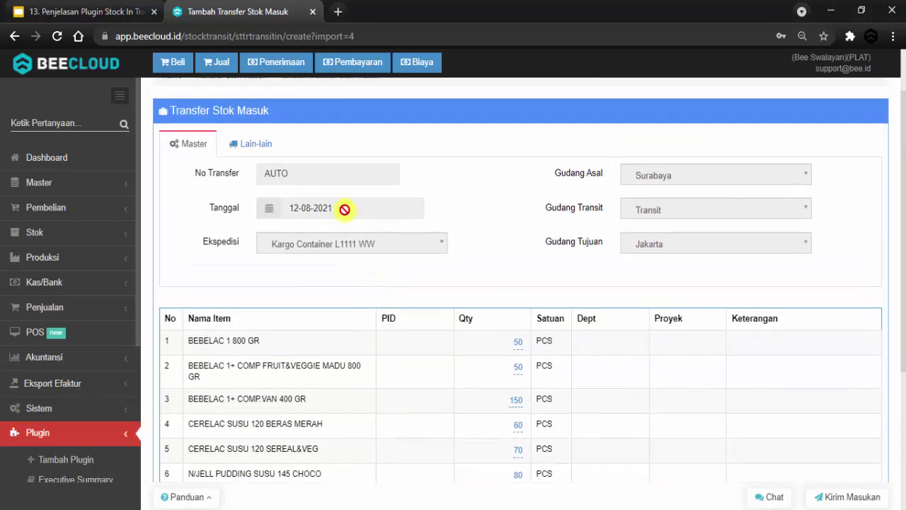
pyautogui.moveTo(346, 209); pyautogui.dragTo(284, 206)
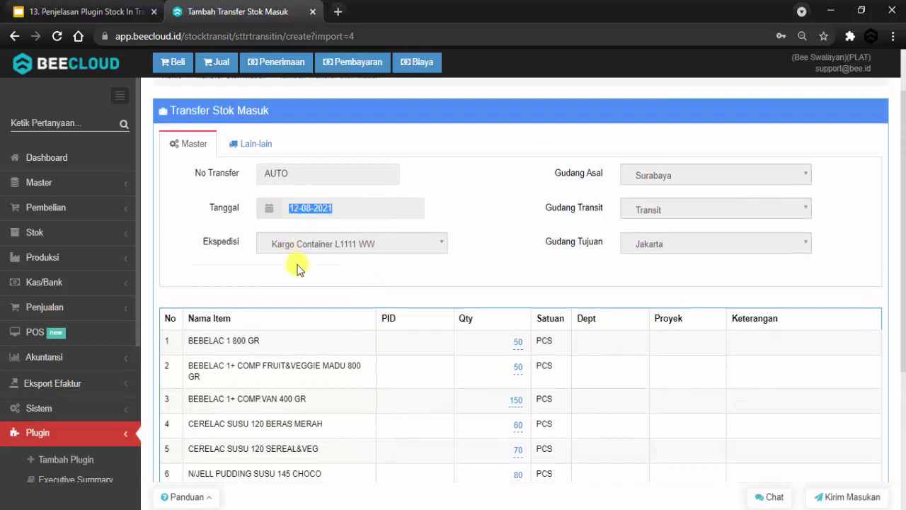
pyautogui.scroll(-2, 297, 273)
pyautogui.scroll(-1, 297, 276)
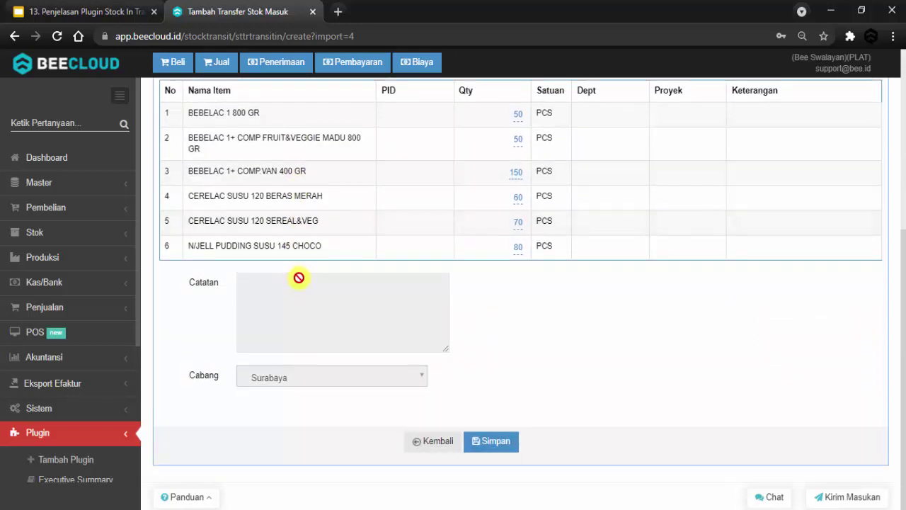
pyautogui.scroll(4, 299, 277)
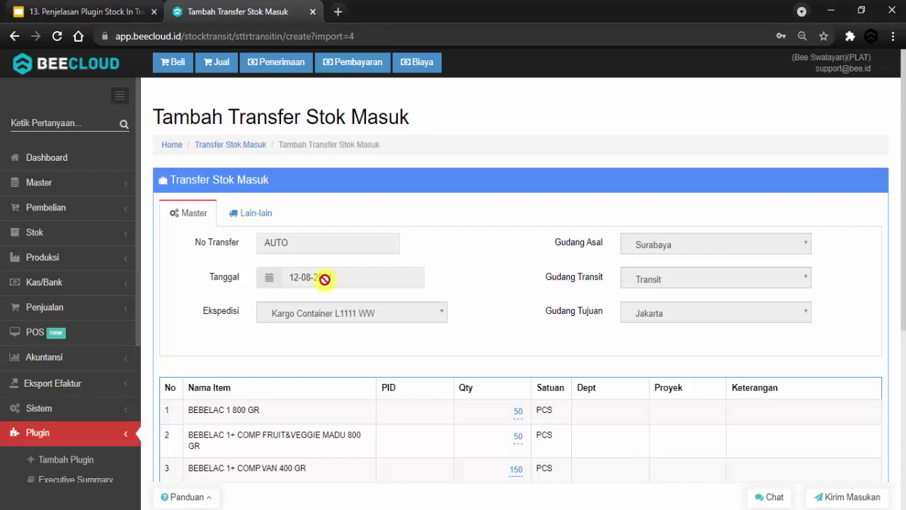
pyautogui.scroll(-1, 325, 279)
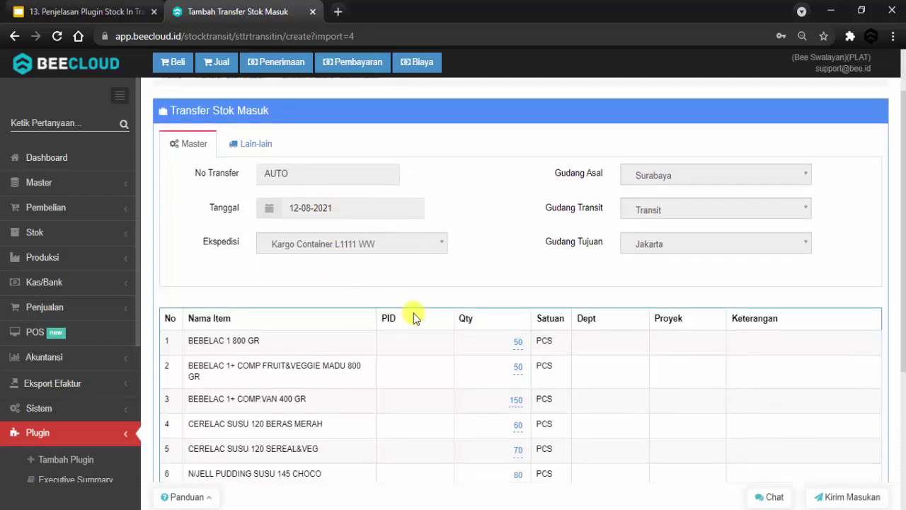
pyautogui.click(521, 343)
pyautogui.click(439, 348)
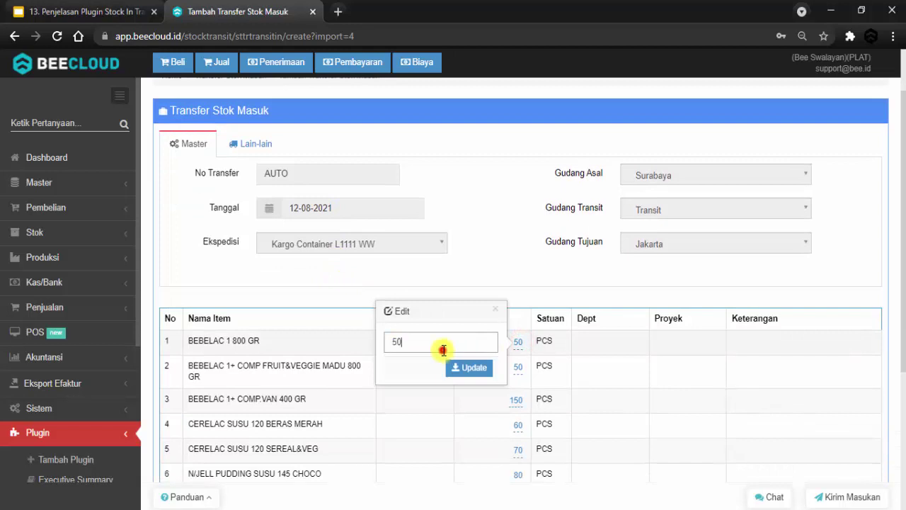
pyautogui.click(469, 370)
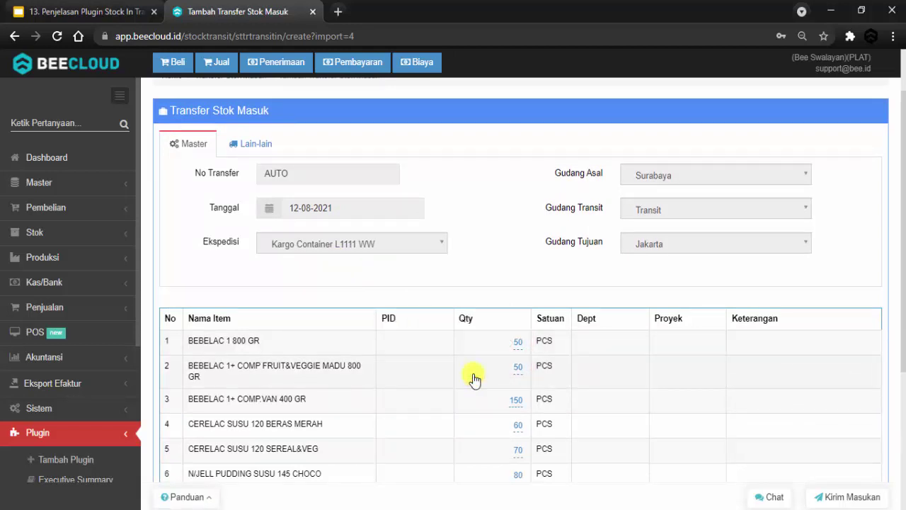
# Check the remaining items and the branch, then save the incoming stock transfer.
pyautogui.scroll(-2, 474, 378)
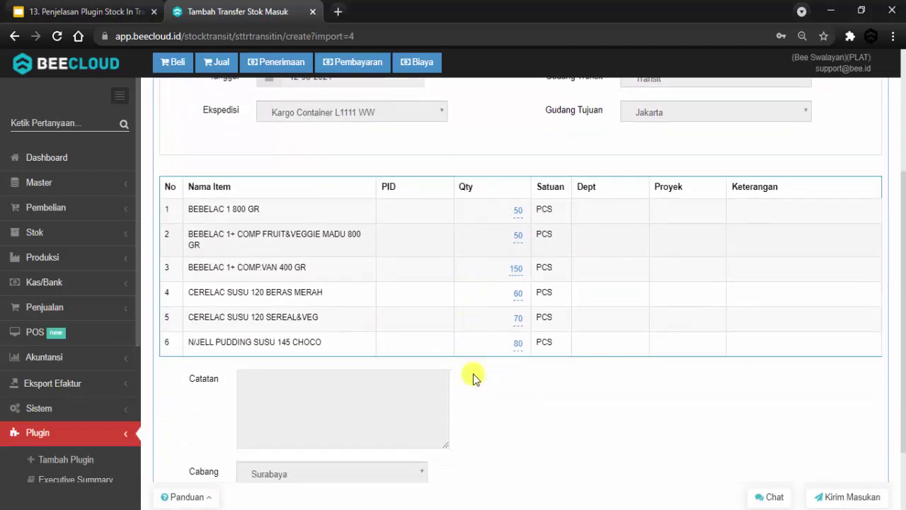
pyautogui.scroll(-1, 338, 422)
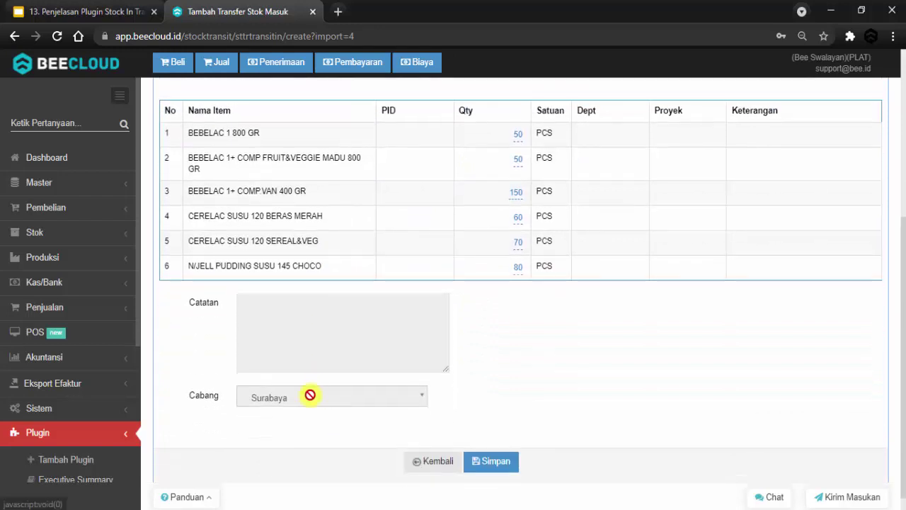
pyautogui.click(482, 463)
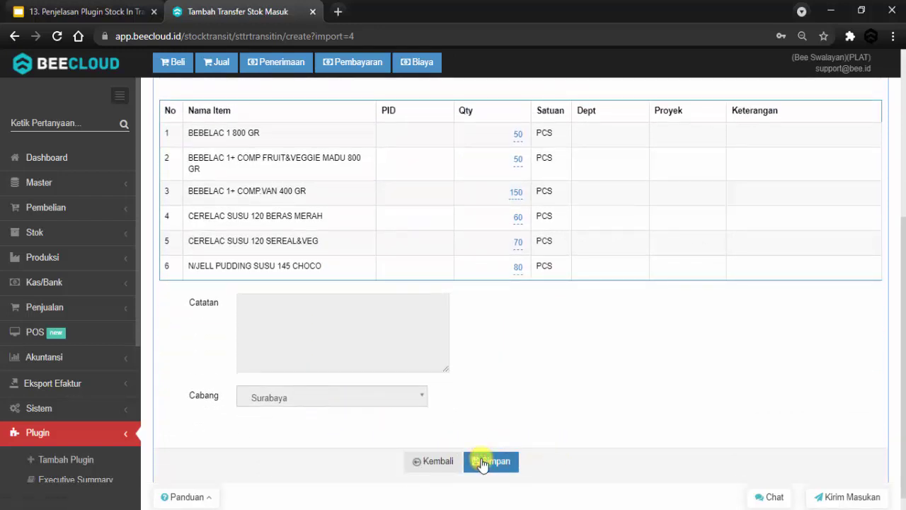
pyautogui.click(536, 211)
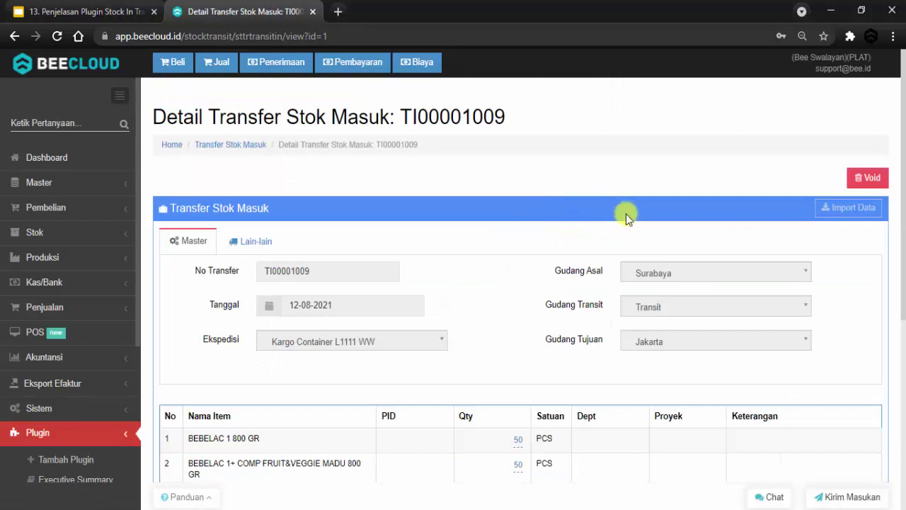
# Review the saved incoming transfer, then open the Laporan Detail Transit Masuk report from the Stock In Transit reports.
pyautogui.scroll(-2, 477, 226)
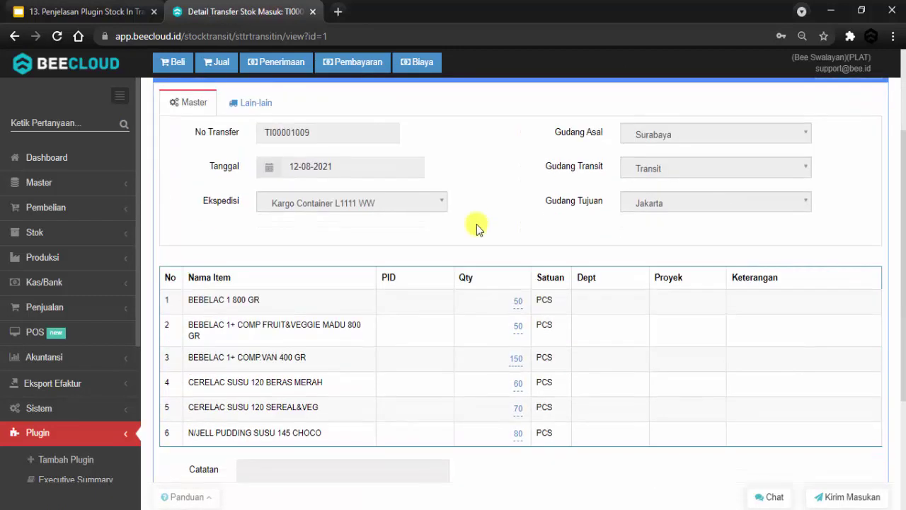
pyautogui.scroll(-3, 319, 269)
pyautogui.scroll(-2, 91, 318)
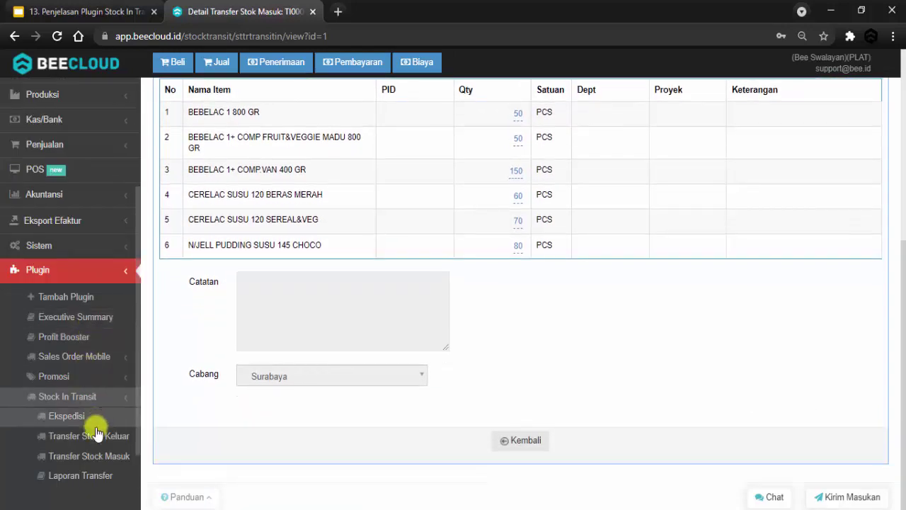
pyautogui.scroll(-1, 95, 433)
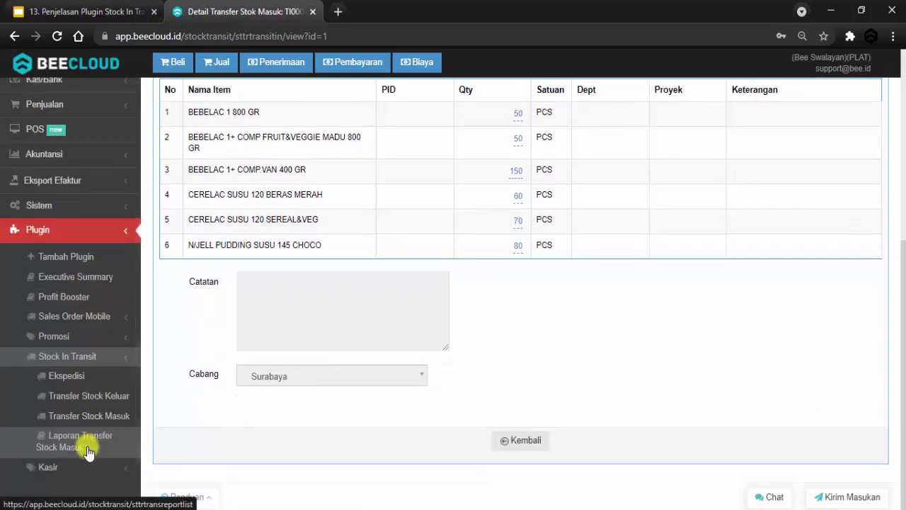
pyautogui.click(88, 452)
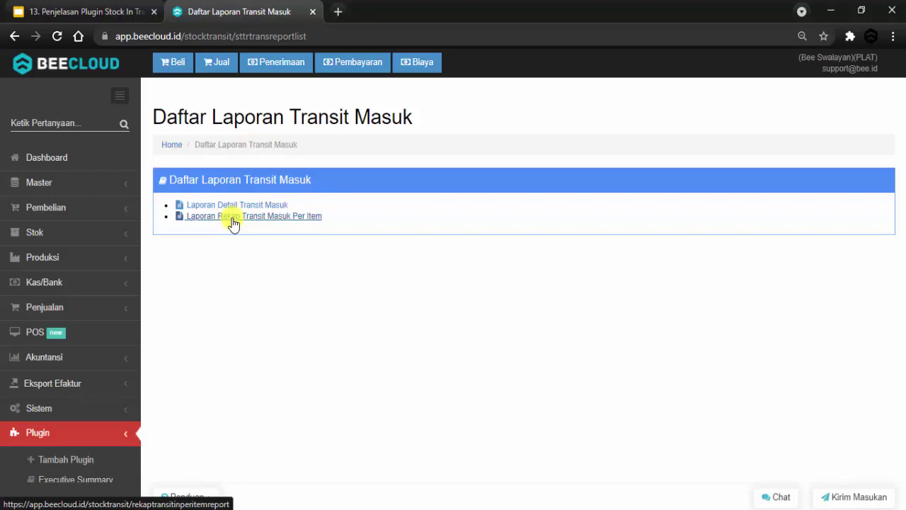
pyautogui.click(240, 206)
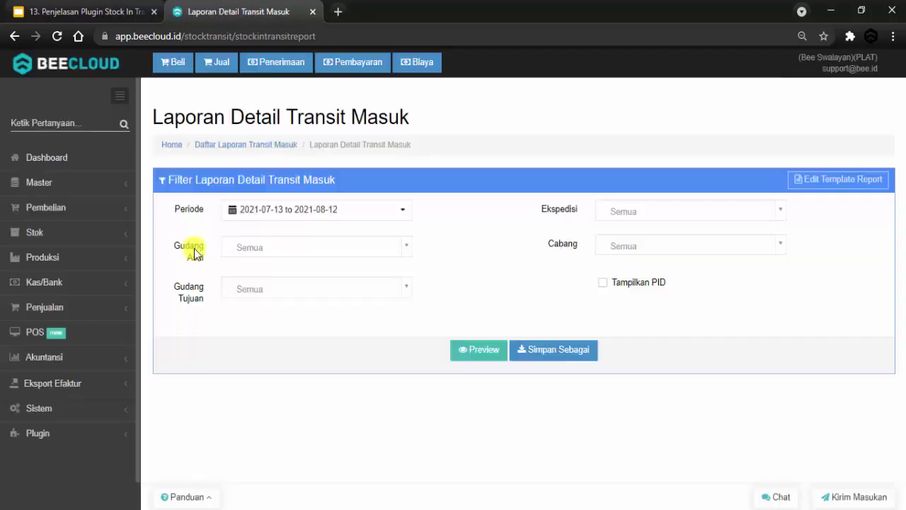
# Set the report's period to 2021-08-10 to 2021-08-12.
pyautogui.click(288, 210)
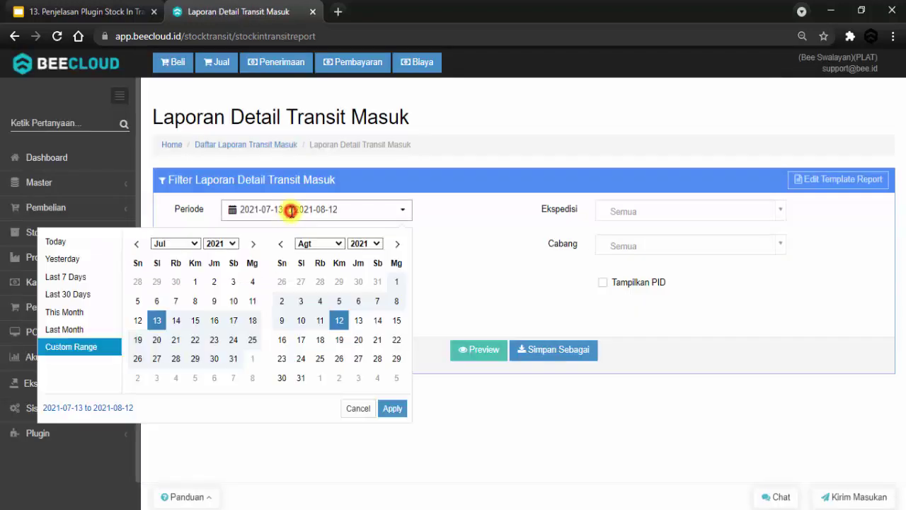
pyautogui.click(182, 244)
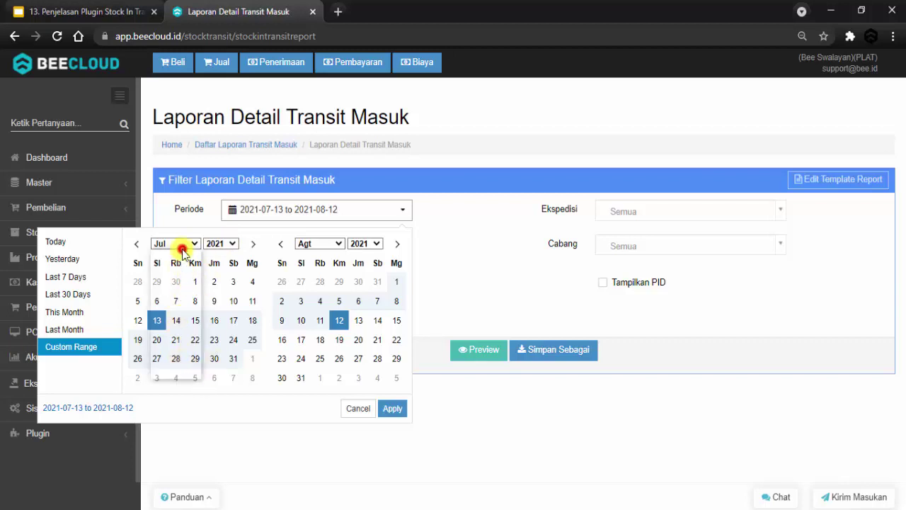
pyautogui.click(170, 328)
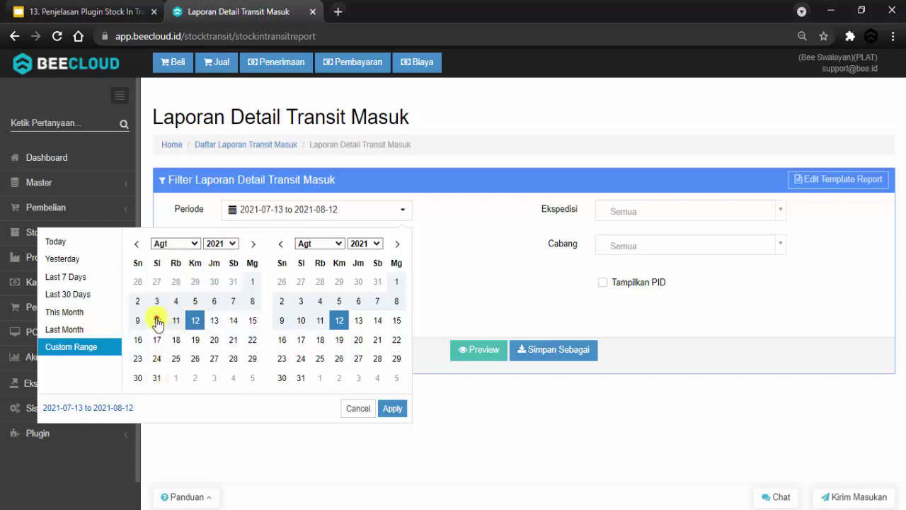
pyautogui.click(157, 319)
pyautogui.click(341, 322)
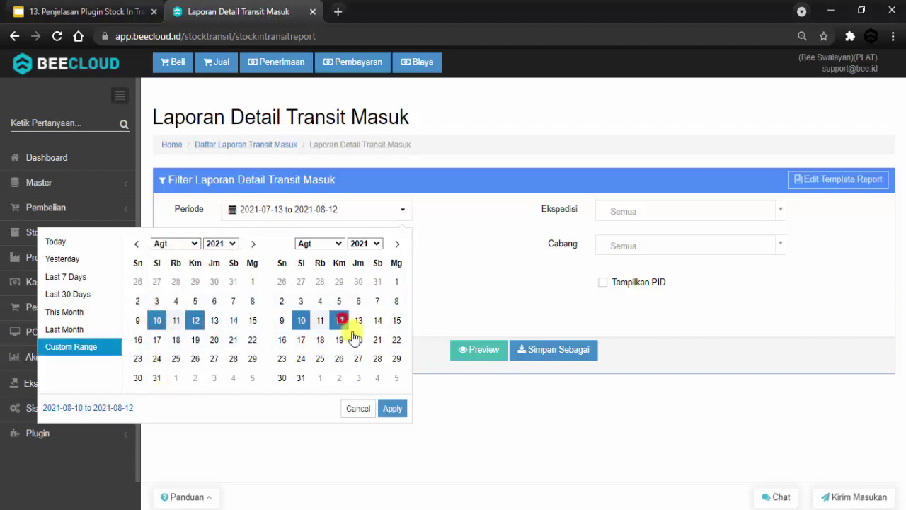
pyautogui.click(400, 412)
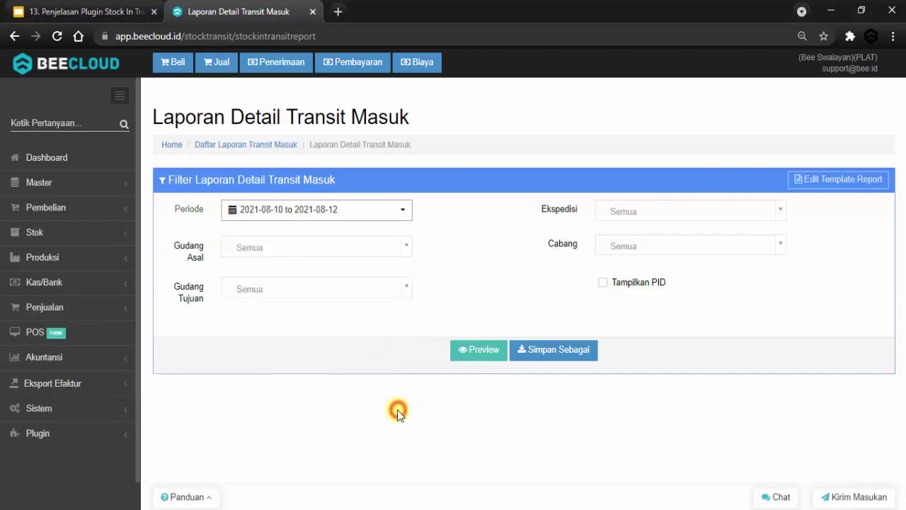
# Preview the Laporan Detail Transit Masuk report and enlarge it for reading.
pyautogui.click(469, 358)
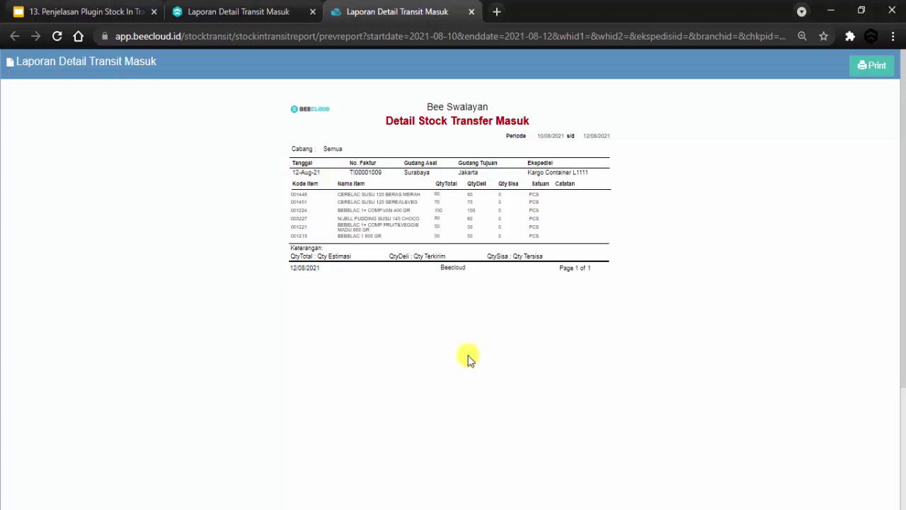
pyautogui.hotkey('ctrl', '+')
pyautogui.hotkey('ctrl', '+')
pyautogui.hotkey('ctrl', '+')
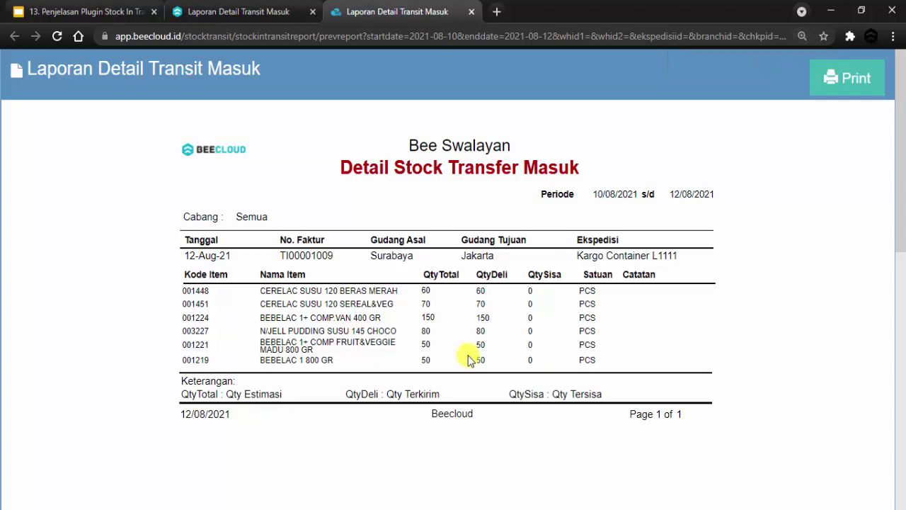
# Examine the report's warehouses, items, QtyTotal, QtyDeli and QtySisa columns and their legend, then restore the default page zoom.
pyautogui.click(478, 259)
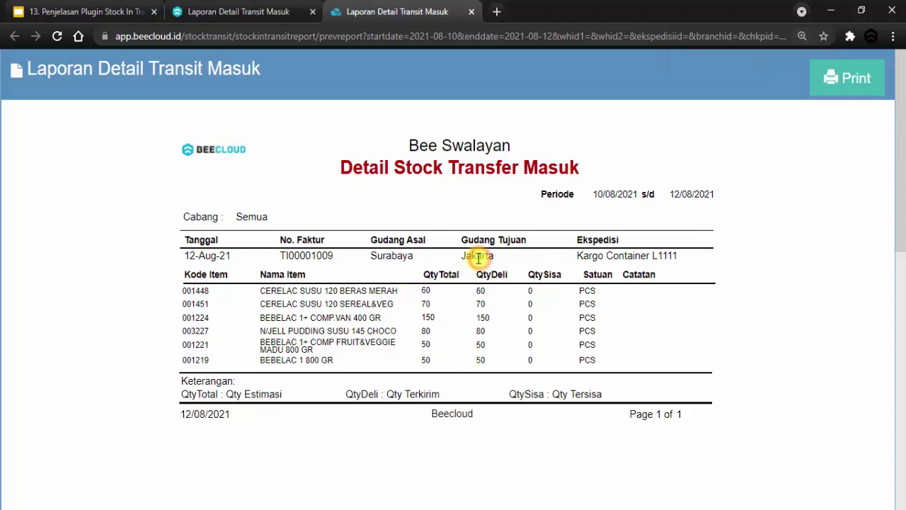
pyautogui.click(415, 259)
pyautogui.click(476, 255)
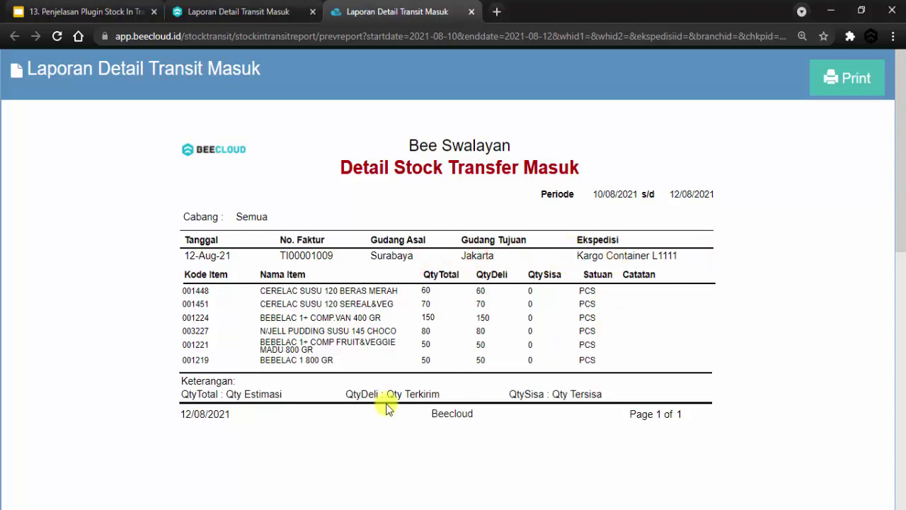
pyautogui.moveTo(248, 293); pyautogui.dragTo(407, 346)
pyautogui.click(426, 342)
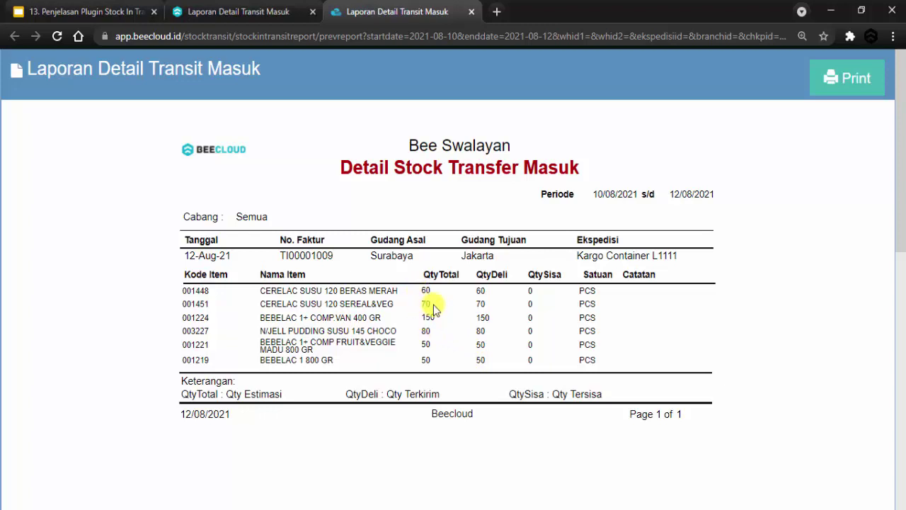
pyautogui.click(479, 292)
pyautogui.doubleClick(486, 274)
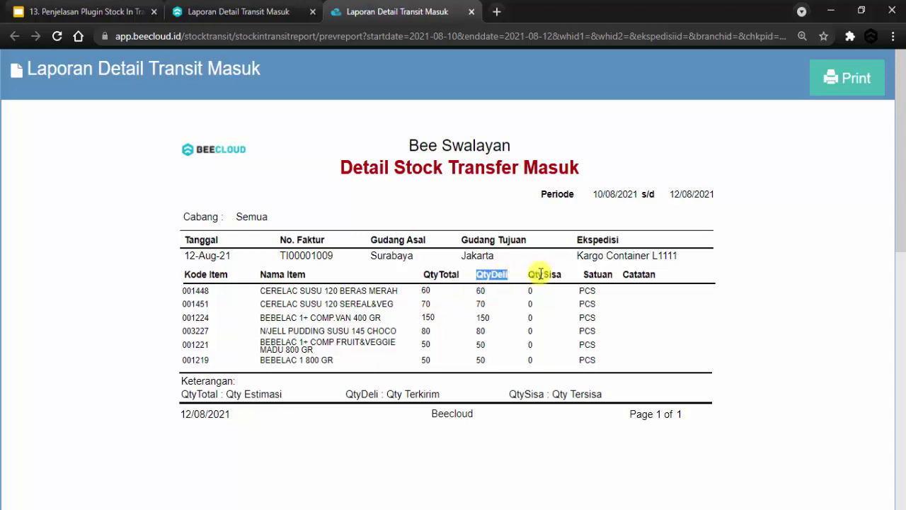
pyautogui.click(426, 289)
pyautogui.click(478, 291)
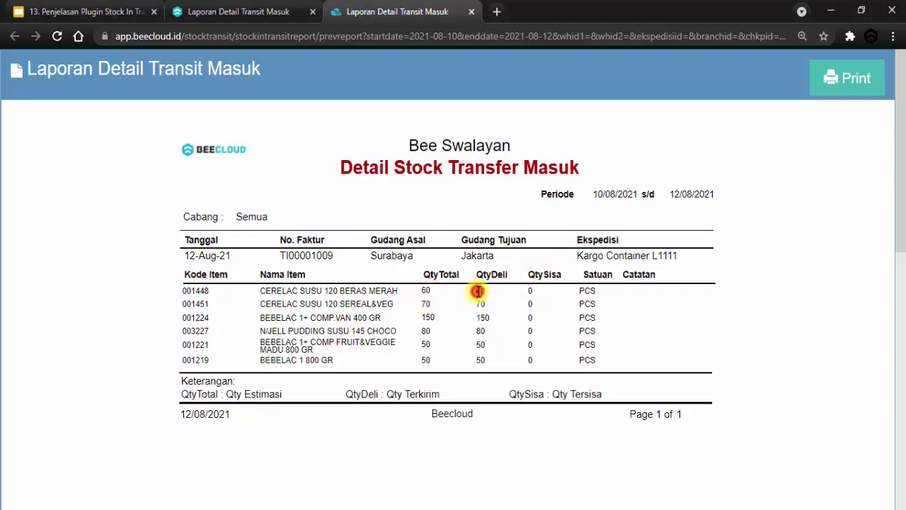
pyautogui.click(530, 292)
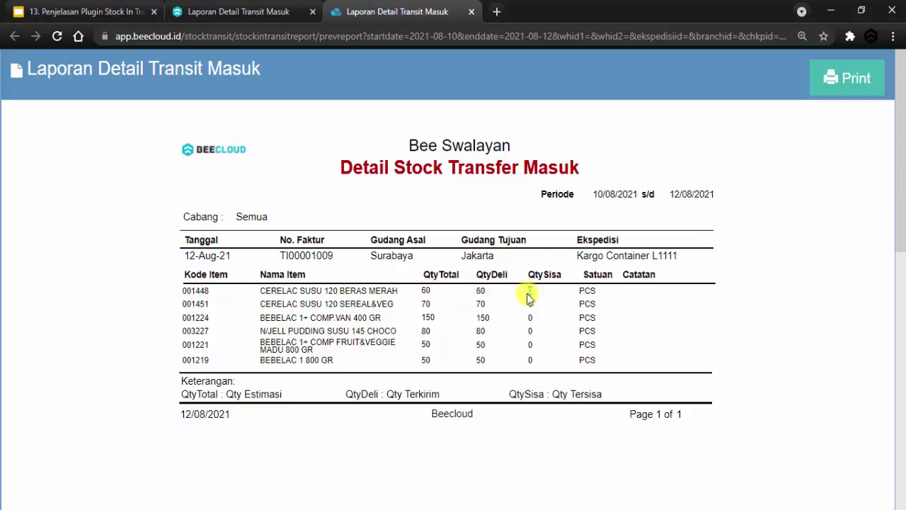
pyautogui.moveTo(283, 394); pyautogui.dragTo(202, 395)
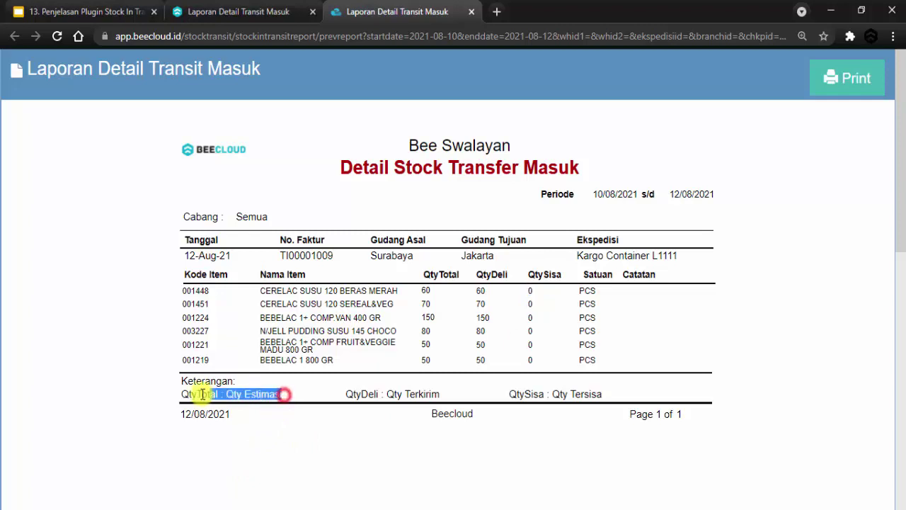
pyautogui.hotkey('ctrl', '0')
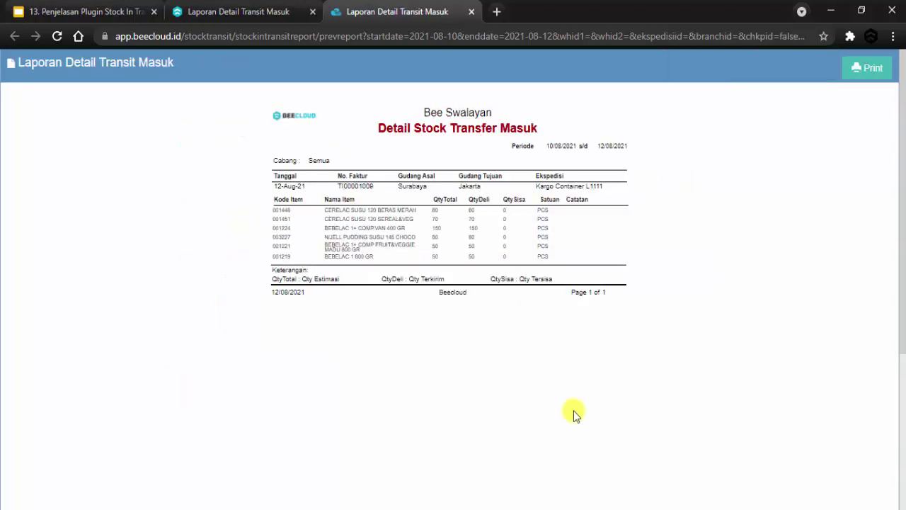